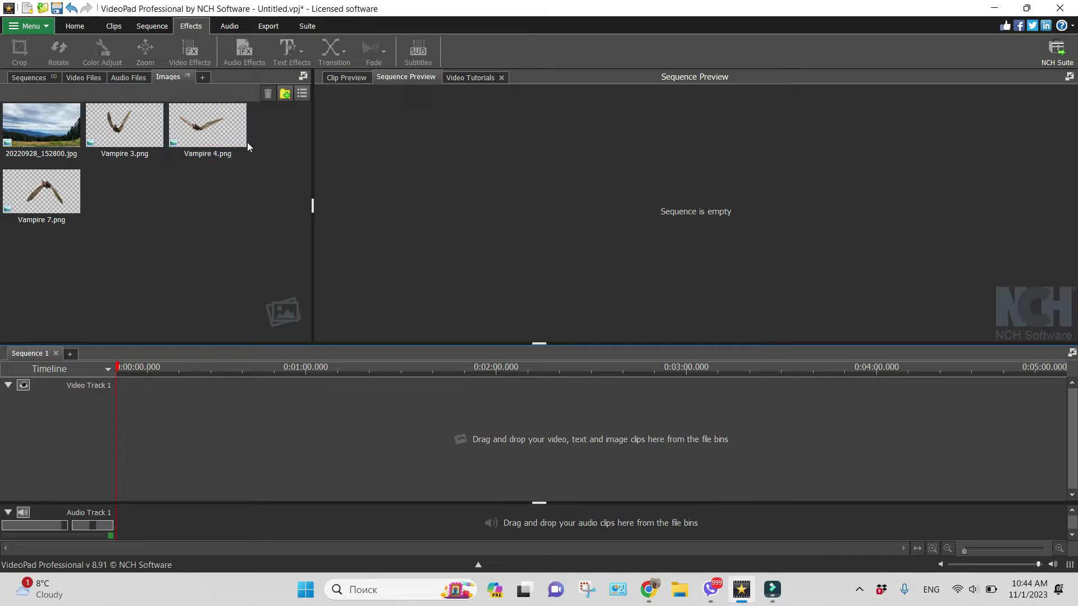
# - Preview the Vampire 3.png and Vampire 7.png bat images from the image bin
pyautogui.click(134, 123)
pyautogui.click(199, 130)
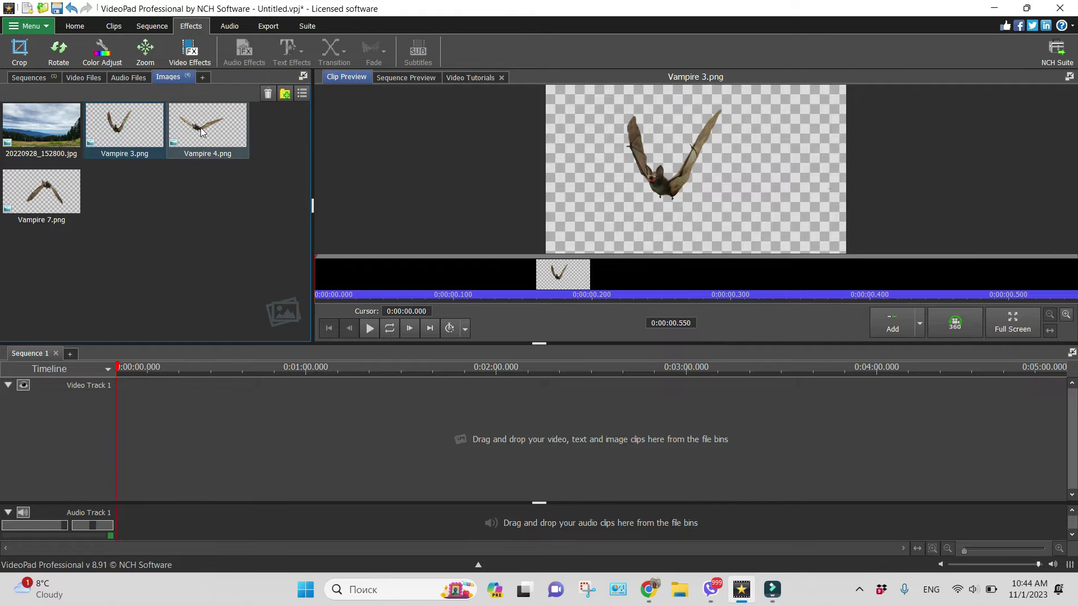
pyautogui.click(53, 199)
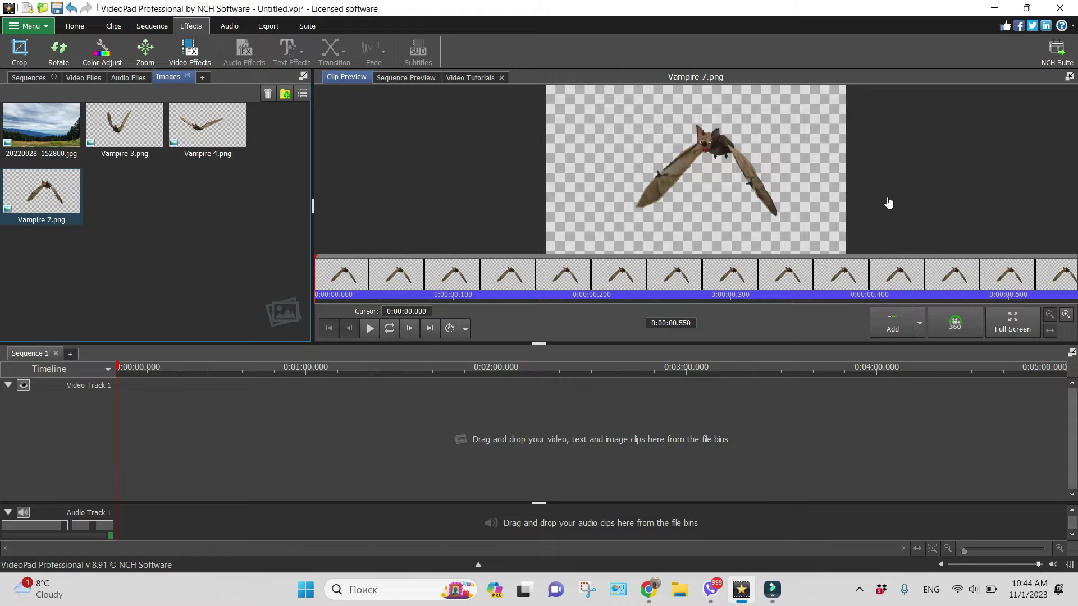
# - Place the landscape photo 20220928_152800.jpg at the start of Video Track 1 and extend it to about 5 seconds
pyautogui.moveTo(52, 123); pyautogui.dragTo(142, 446)
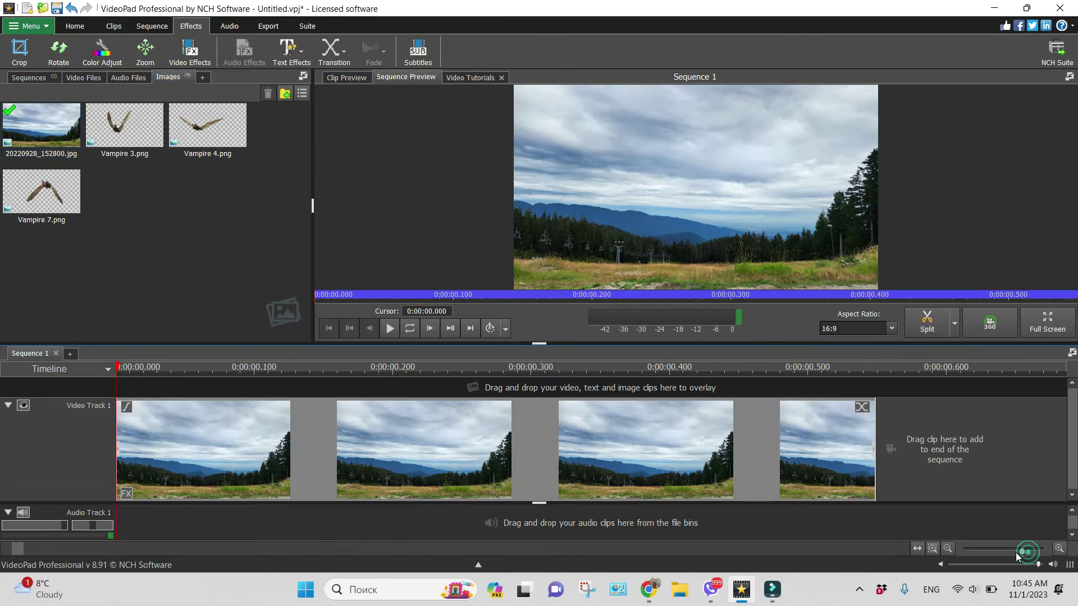
pyautogui.moveTo(1031, 550); pyautogui.dragTo(1003, 556)
pyautogui.moveTo(137, 431); pyautogui.dragTo(334, 468)
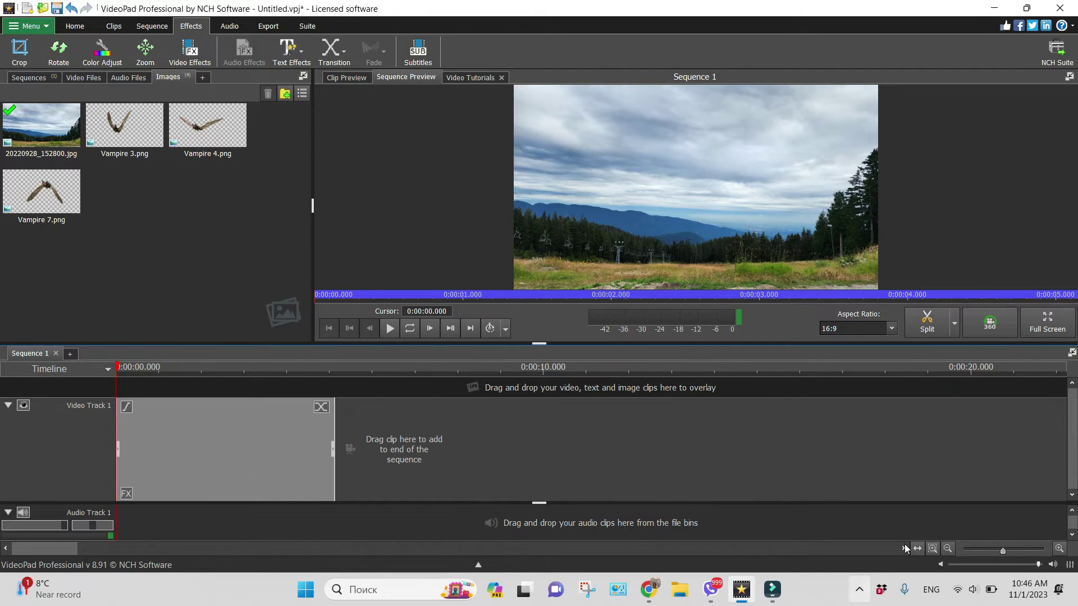
# - Overlay Vampire 3.png at the start of the sequence above the landscape and extend it to about 1.6 seconds
pyautogui.moveTo(1004, 552); pyautogui.dragTo(1014, 554)
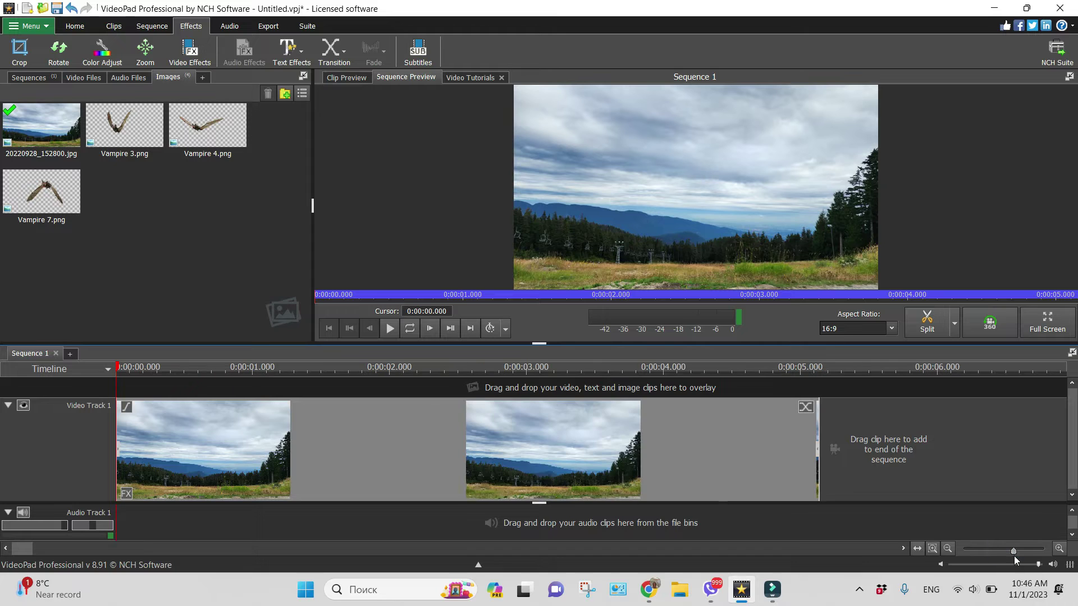
pyautogui.moveTo(126, 123); pyautogui.dragTo(115, 389)
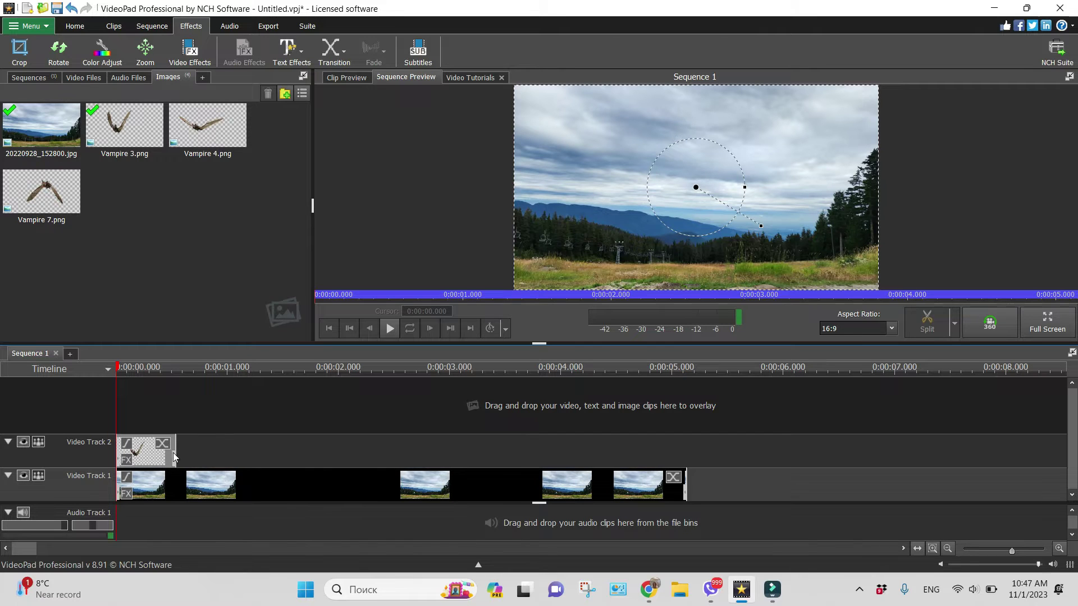
pyautogui.moveTo(173, 452); pyautogui.dragTo(295, 452)
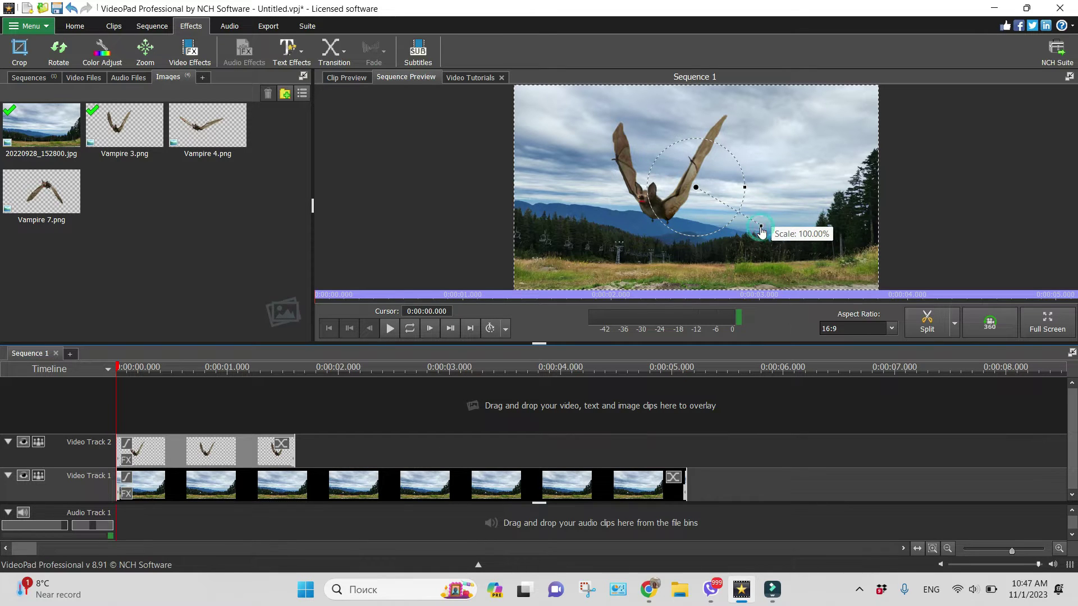
# - Shrink the Vampire 3.png bat and set its Motion effect scale to 0.40
pyautogui.moveTo(760, 231); pyautogui.dragTo(745, 223)
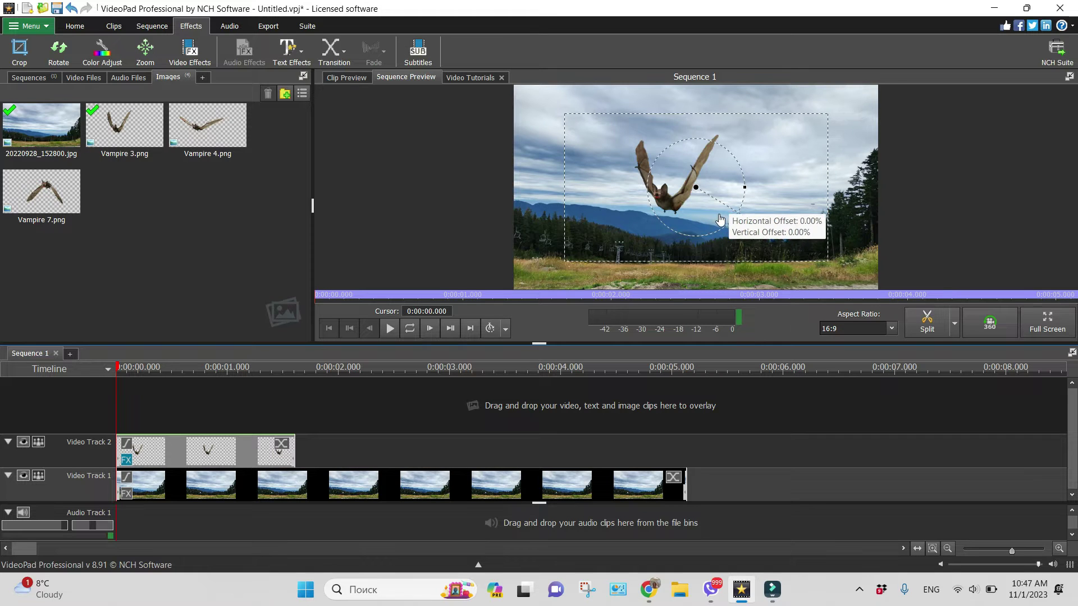
pyautogui.moveTo(733, 217)
pyautogui.mouseDown()
pyautogui.moveTo(749, 220)
pyautogui.moveTo(739, 219)
pyautogui.mouseUp()
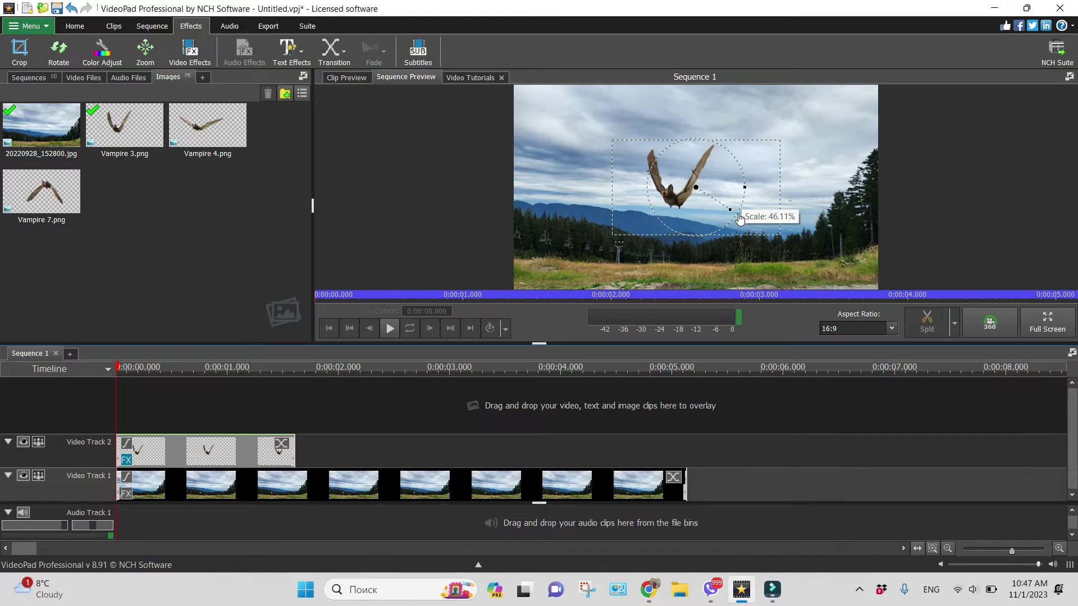
pyautogui.rightClick(214, 461)
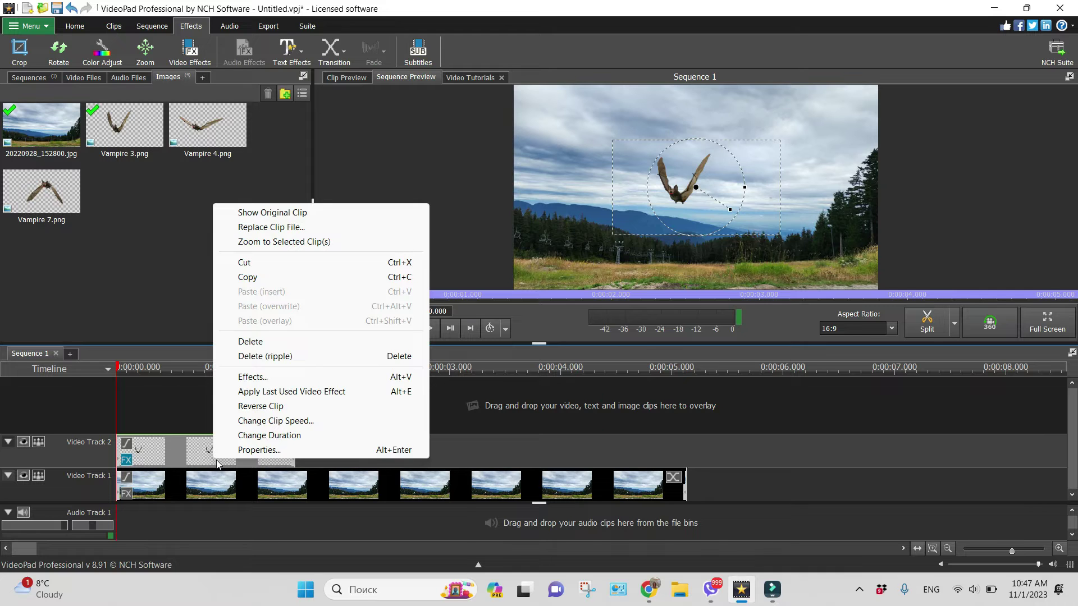
pyautogui.click(259, 377)
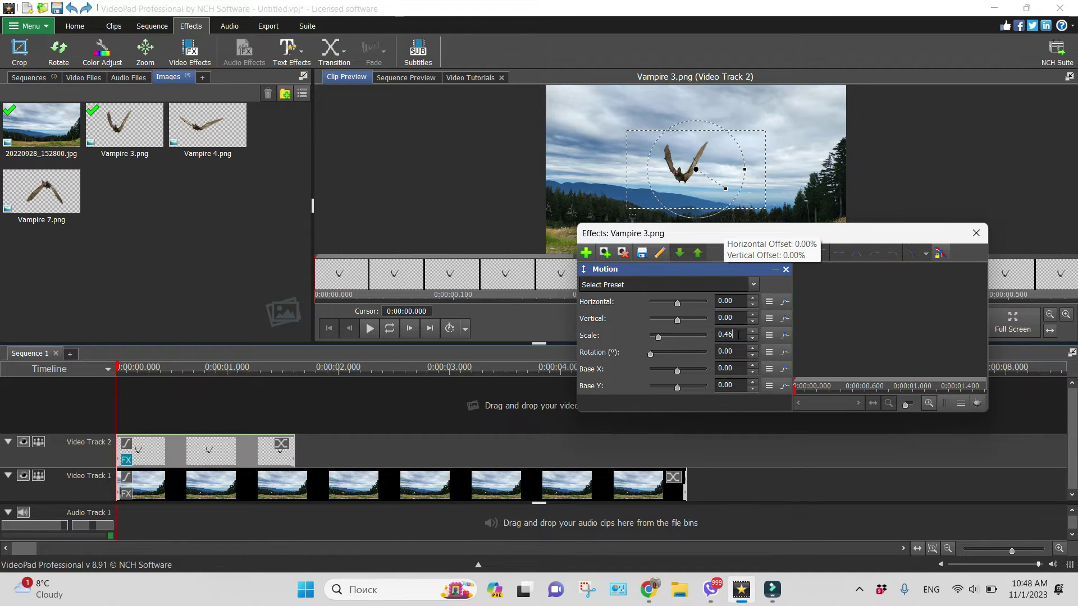
pyautogui.press('BackSpace')
pyautogui.write('0')
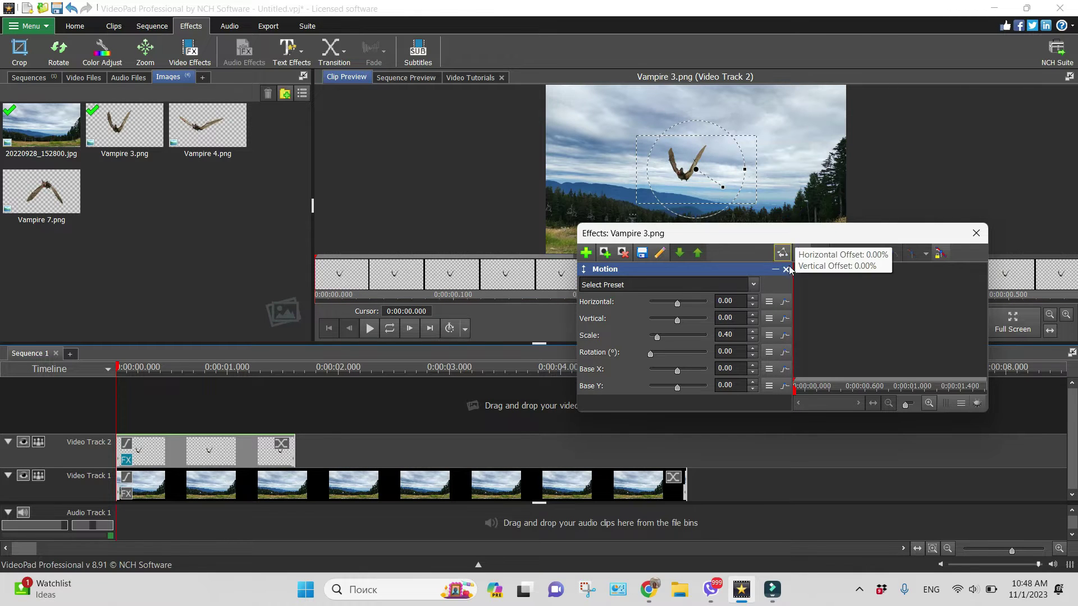
# - Add a Position effect to the Vampire 3.png clip and offset the bat about 43.74 horizontally and -16.61 vertically
pyautogui.click(586, 253)
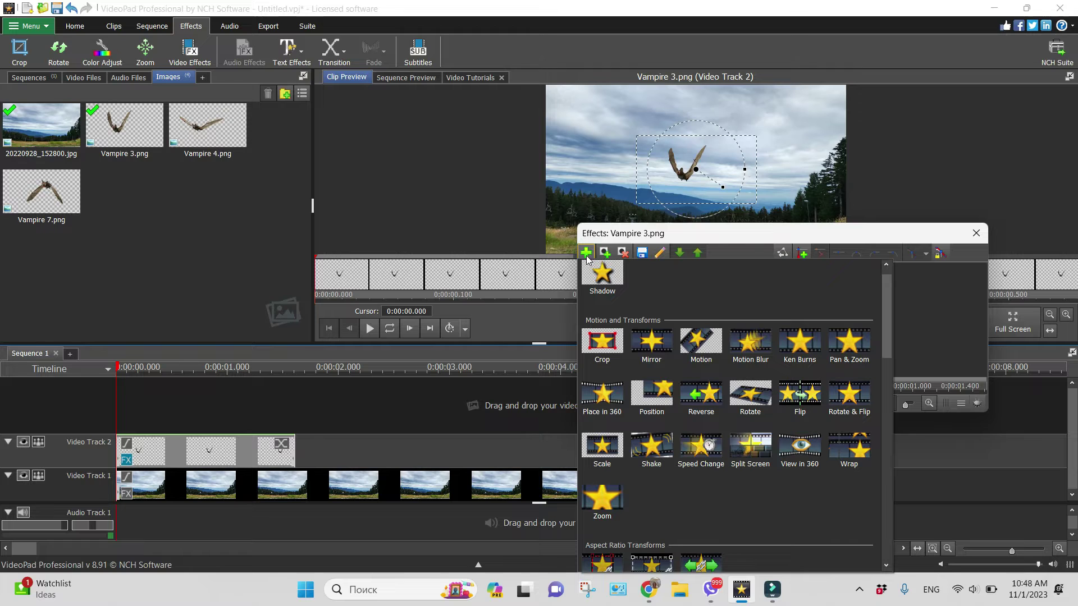
pyautogui.doubleClick(659, 400)
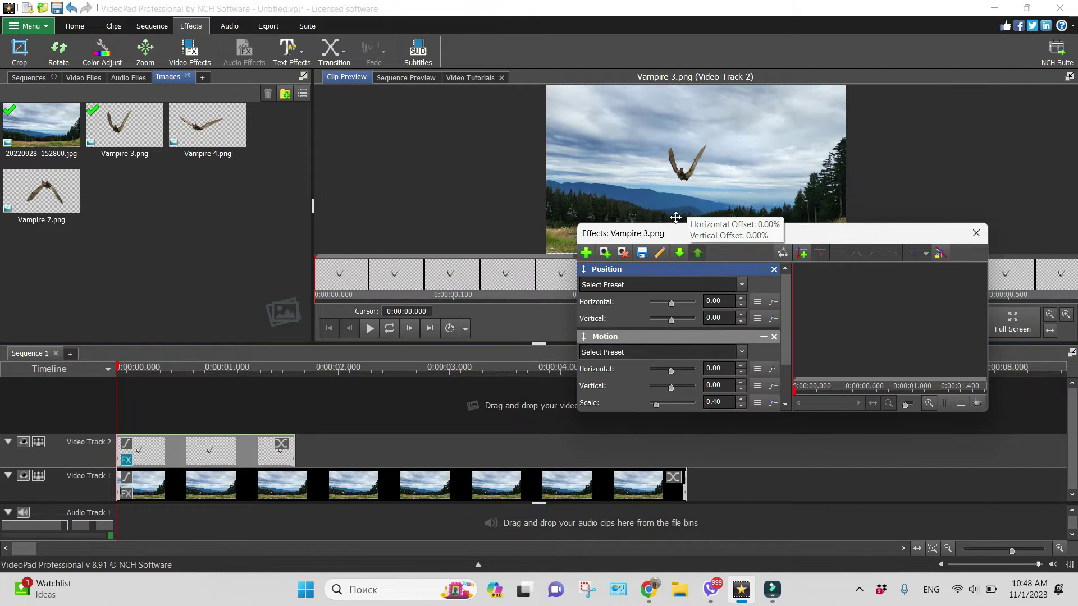
pyautogui.moveTo(677, 170); pyautogui.dragTo(820, 148)
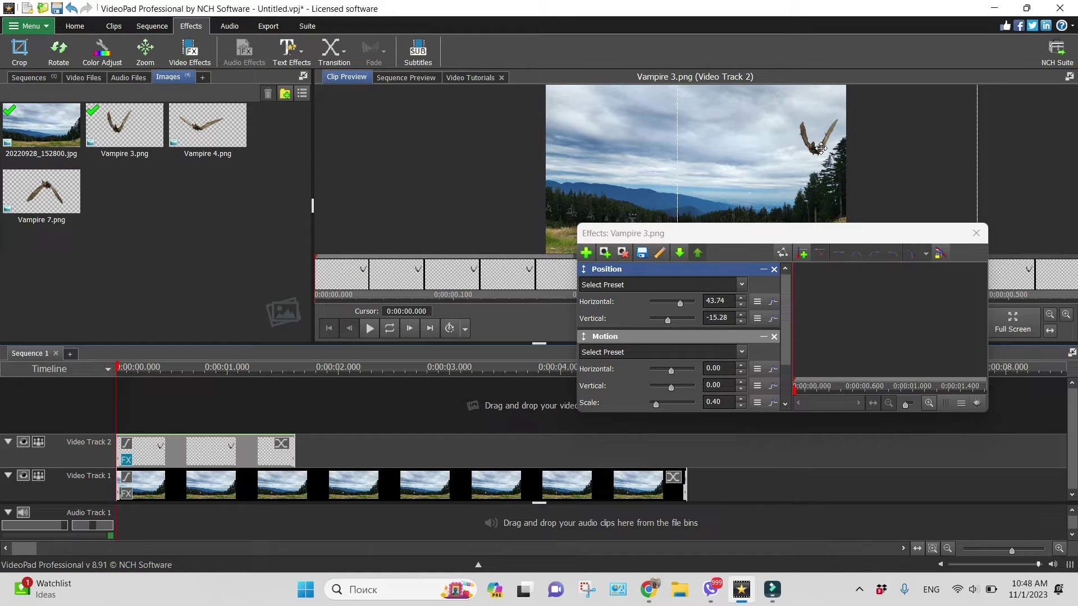
pyautogui.moveTo(821, 147); pyautogui.dragTo(821, 145)
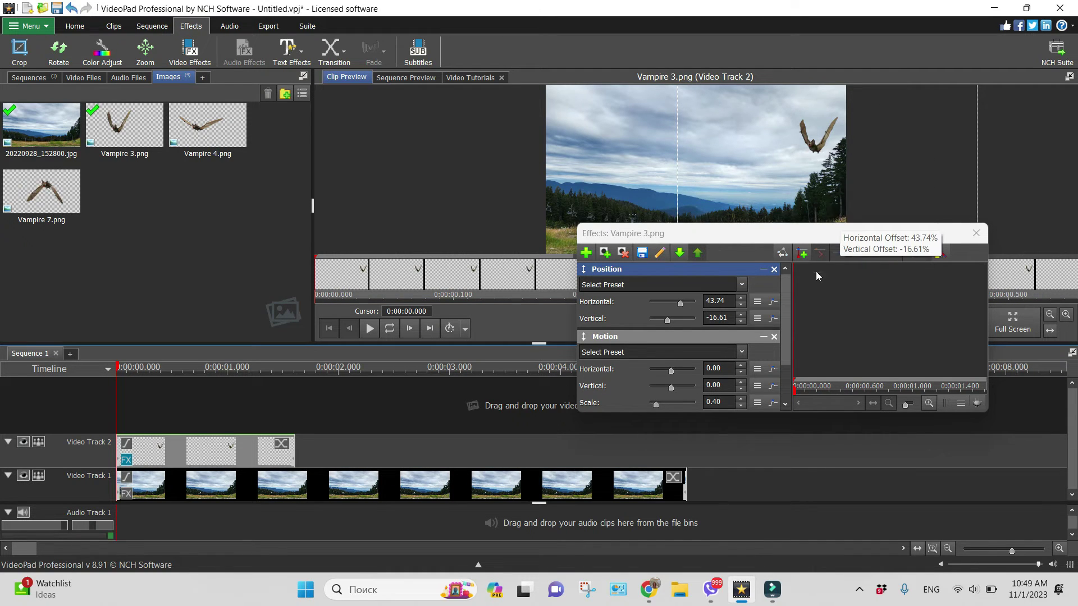
# - Animate the first bat with position keyframes at the clip's start and end, ending at about 24.67 horizontal and -14.95 vertical
pyautogui.click(806, 257)
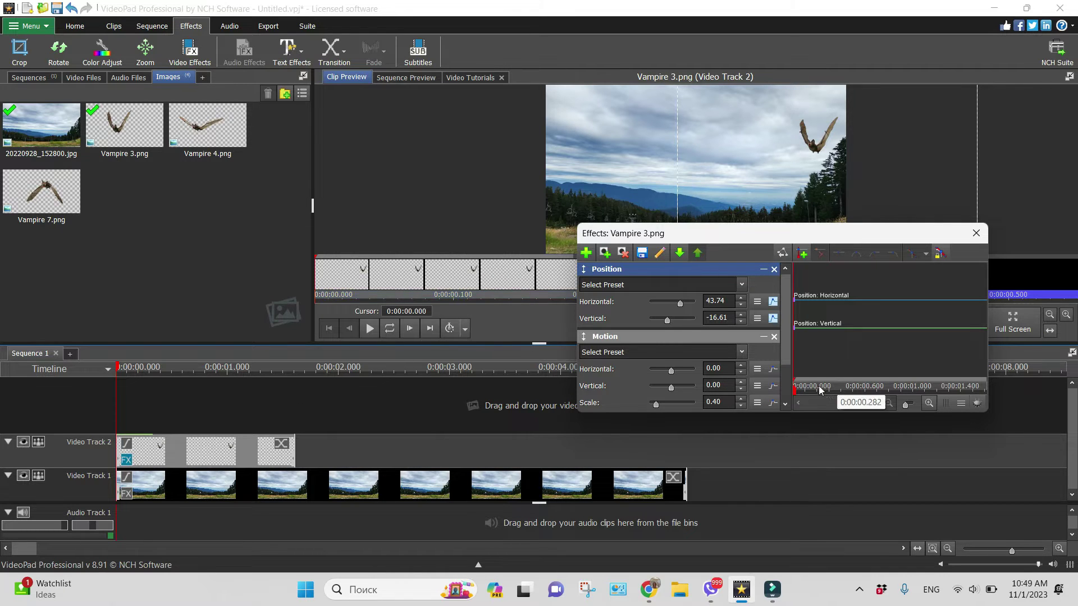
pyautogui.moveTo(798, 397); pyautogui.dragTo(989, 386)
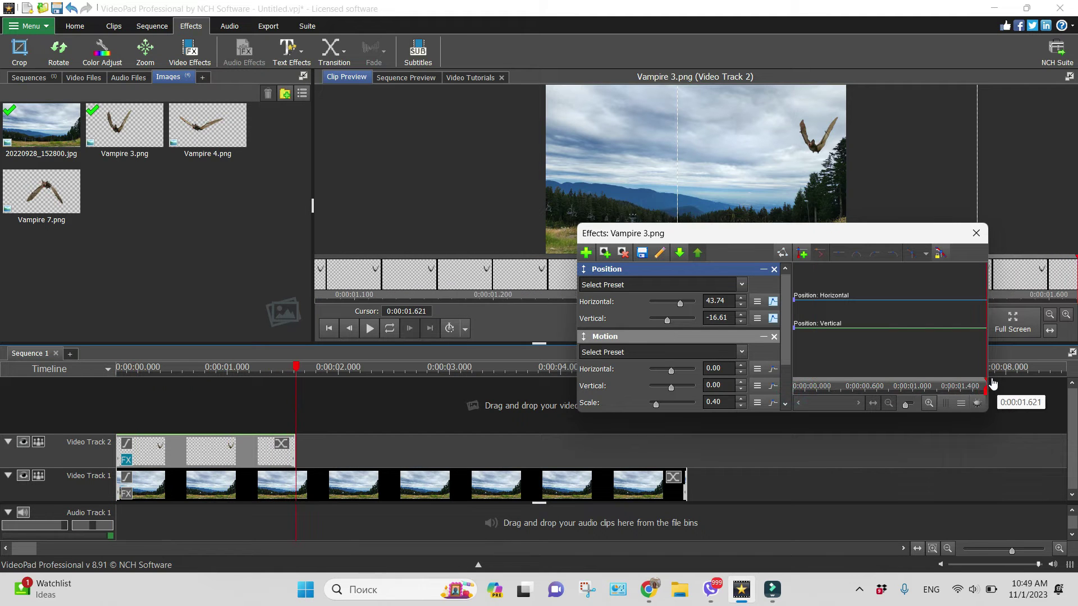
pyautogui.moveTo(809, 136); pyautogui.dragTo(752, 139)
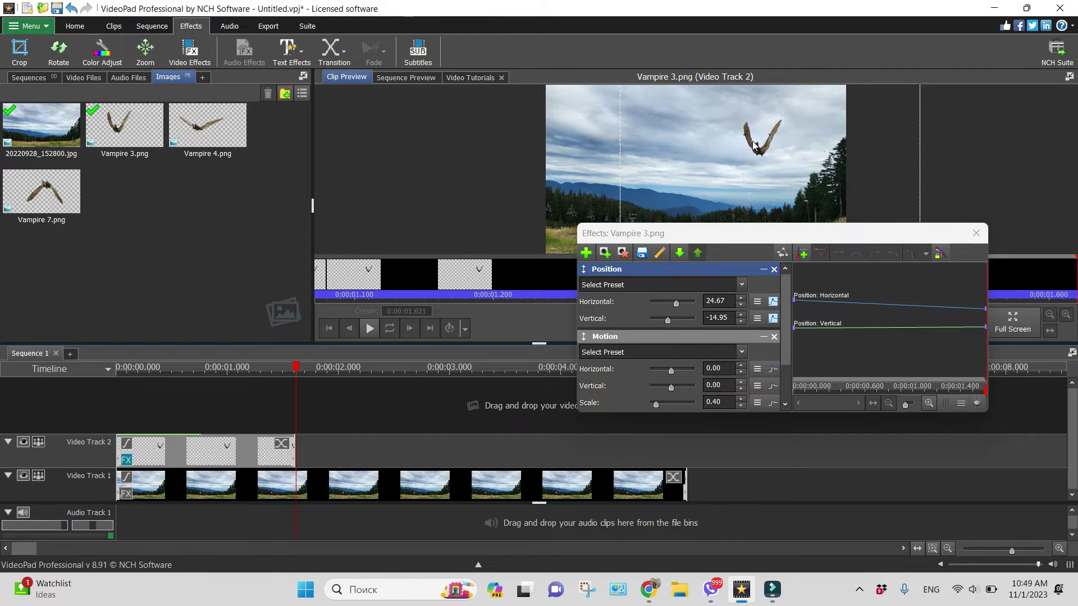
pyautogui.click(805, 257)
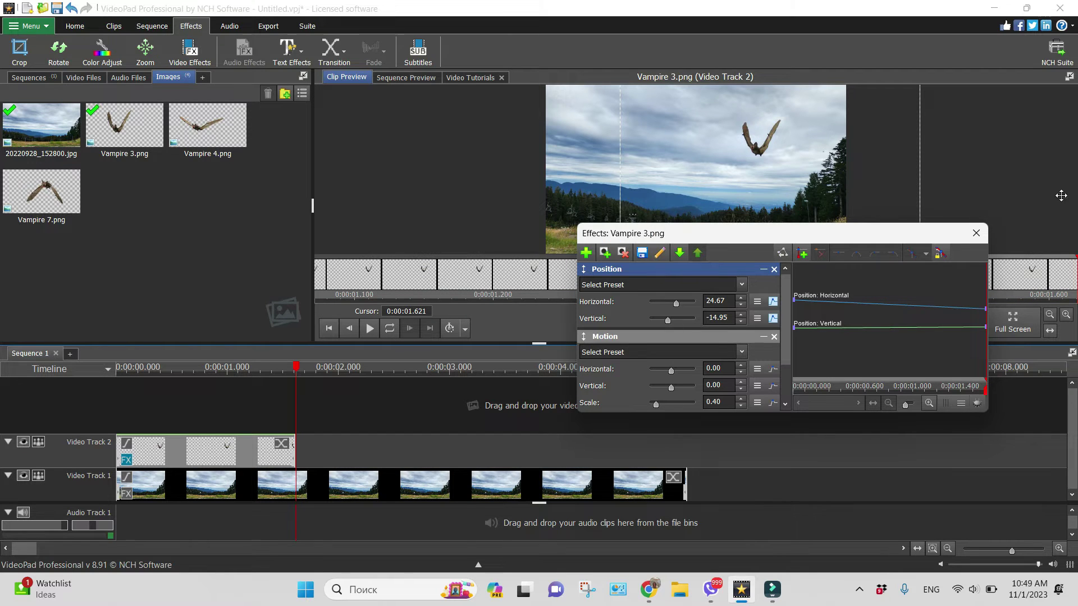
pyautogui.click(976, 234)
# - Overlay Vampire 4.png on a new track above Video Track 2, starting at about 1.6 seconds where the Vampire 3.png clip ends
pyautogui.moveTo(208, 124); pyautogui.dragTo(293, 412)
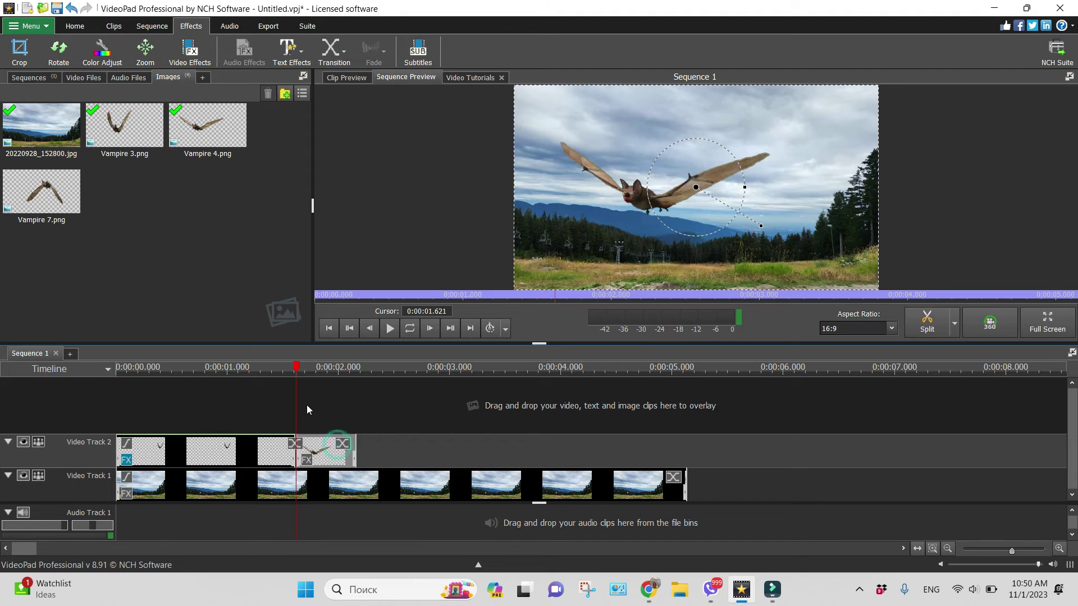
pyautogui.moveTo(343, 462); pyautogui.dragTo(331, 405)
pyautogui.moveTo(1012, 550); pyautogui.dragTo(1015, 551)
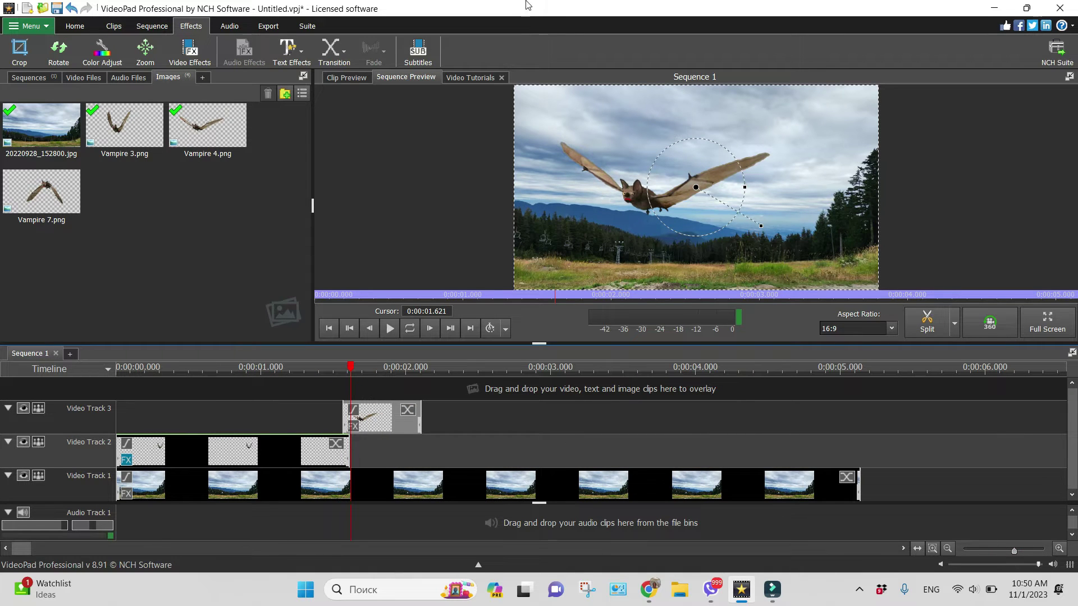
pyautogui.click(348, 371)
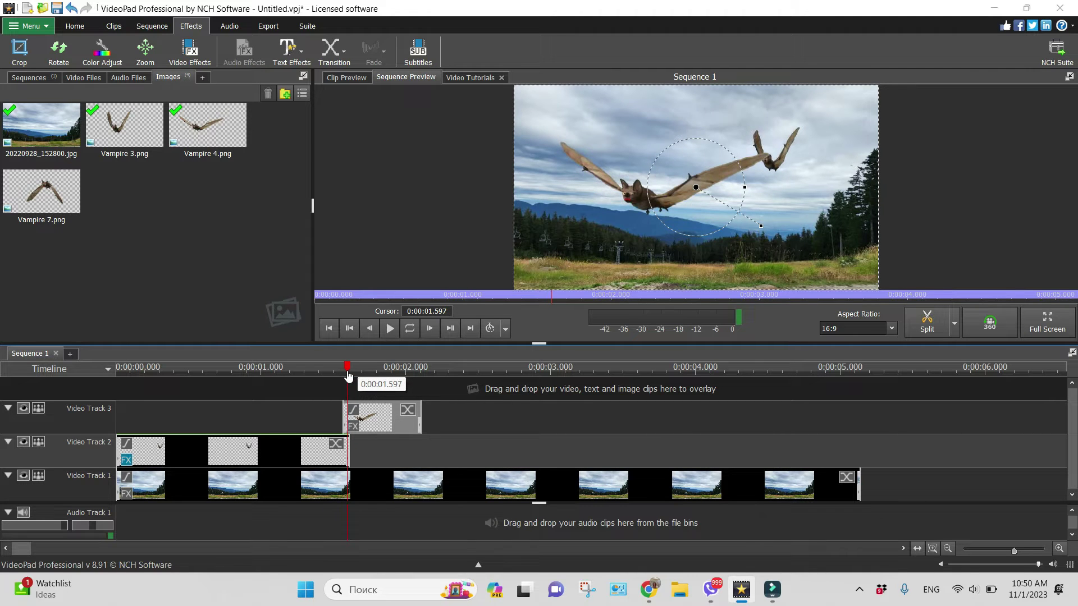
pyautogui.click(347, 373)
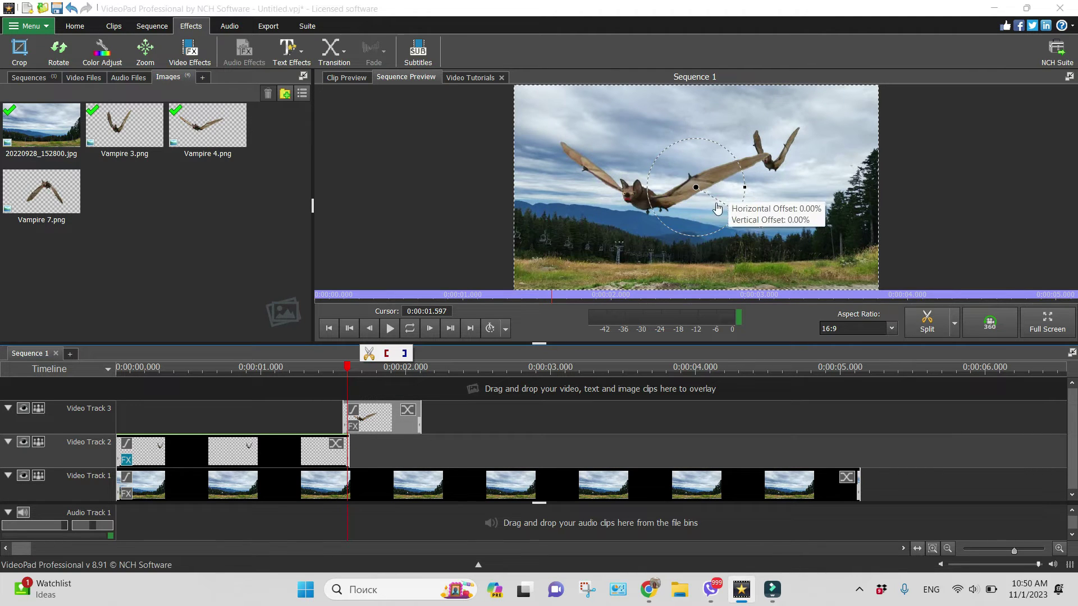
pyautogui.moveTo(377, 422); pyautogui.dragTo(381, 422)
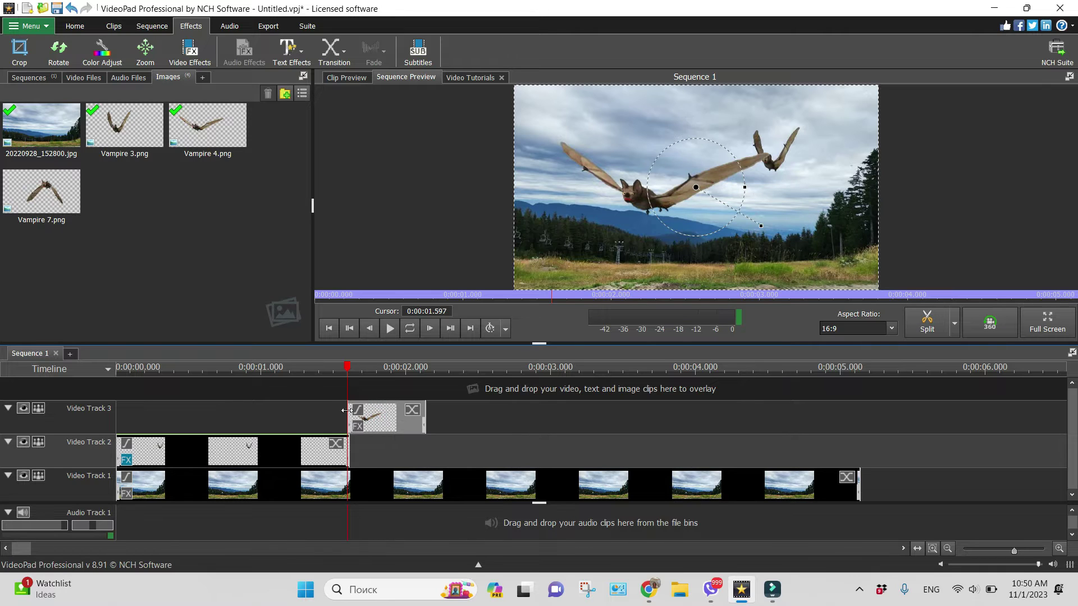
pyautogui.click(349, 368)
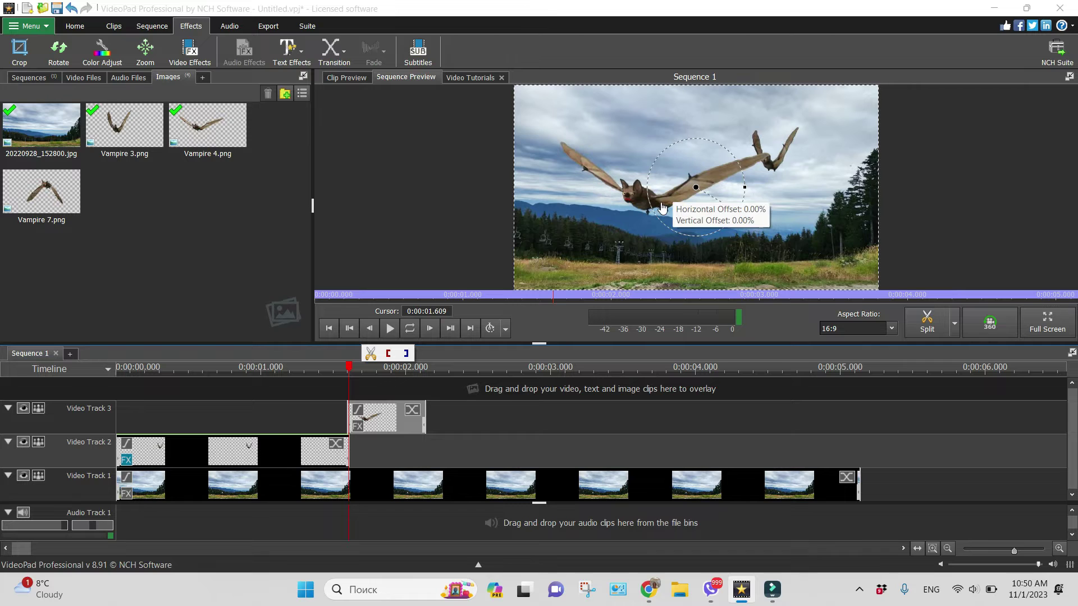
# - Add a Motion effect to the Vampire 4.png clip and set its scale to 0.40
pyautogui.rightClick(393, 429)
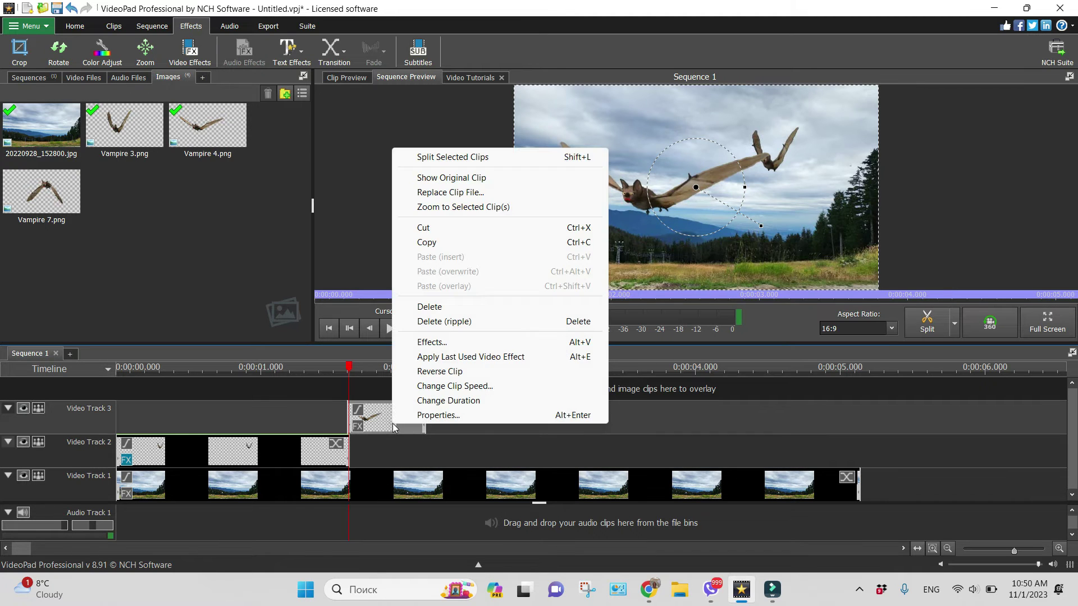
pyautogui.click(454, 345)
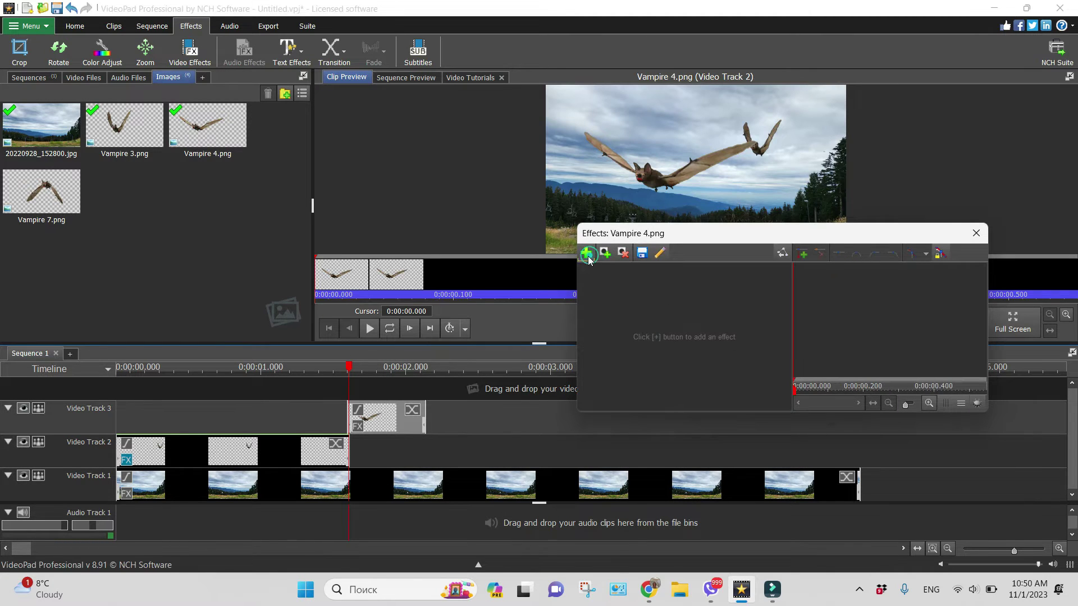
pyautogui.click(586, 253)
pyautogui.click(700, 352)
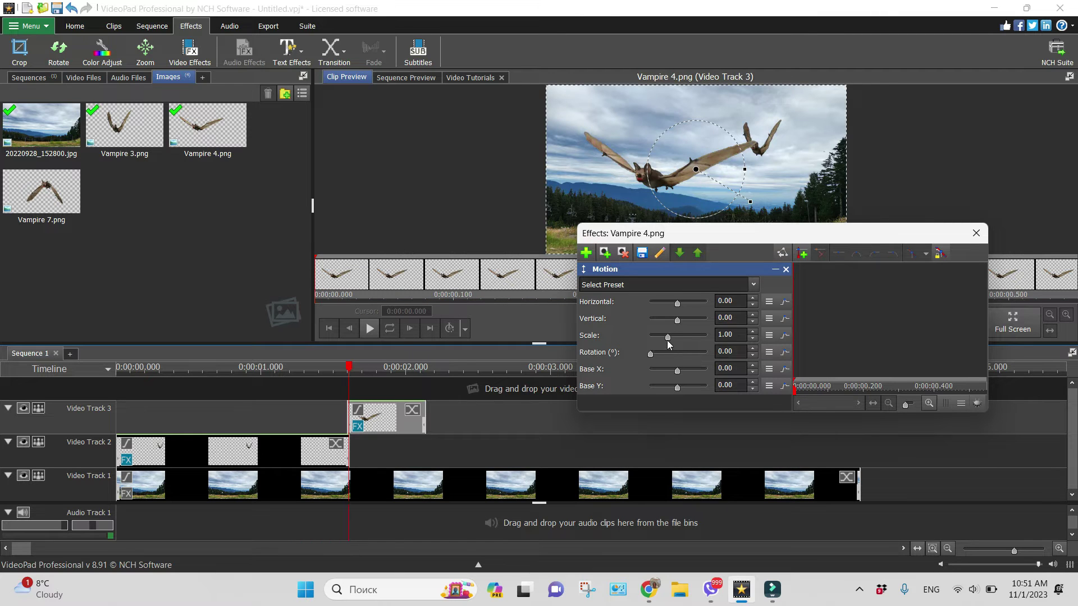
pyautogui.moveTo(667, 340); pyautogui.dragTo(663, 337)
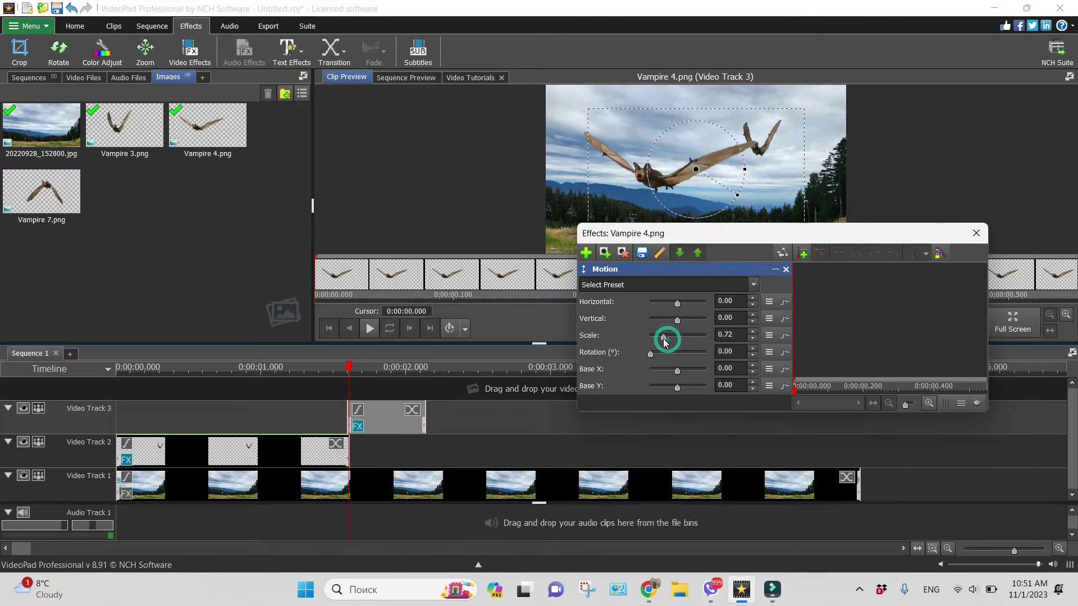
pyautogui.doubleClick(730, 335)
pyautogui.write('0.4')
pyautogui.press('Return')
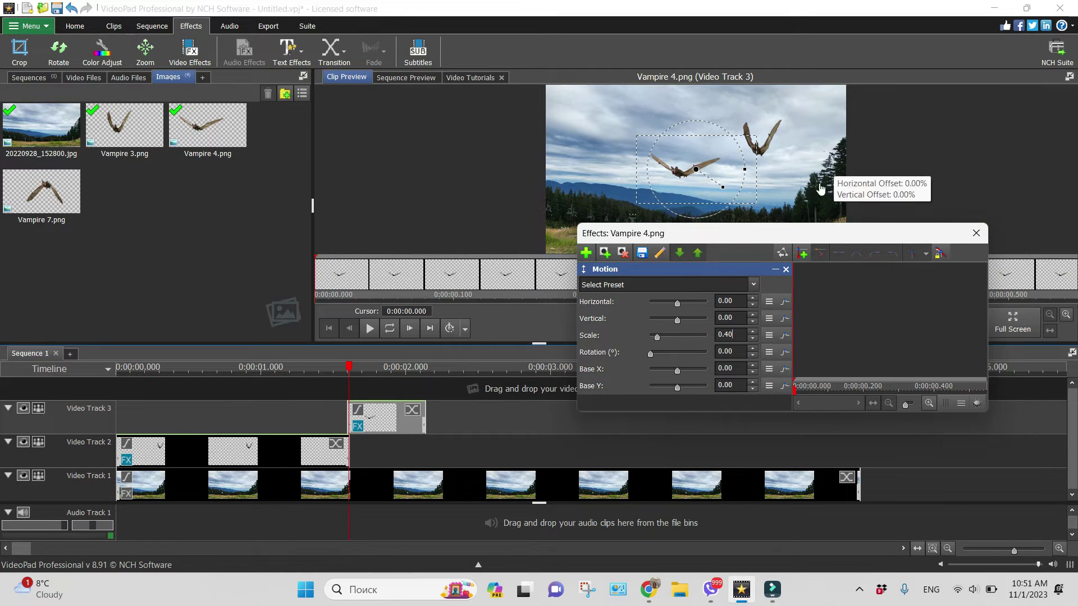
# - Move the Vampire 4.png bat onto the first bat, at about 50.19 horizontal and -26.67 vertical, and check the overlap in full screen
pyautogui.moveTo(852, 233); pyautogui.dragTo(917, 401)
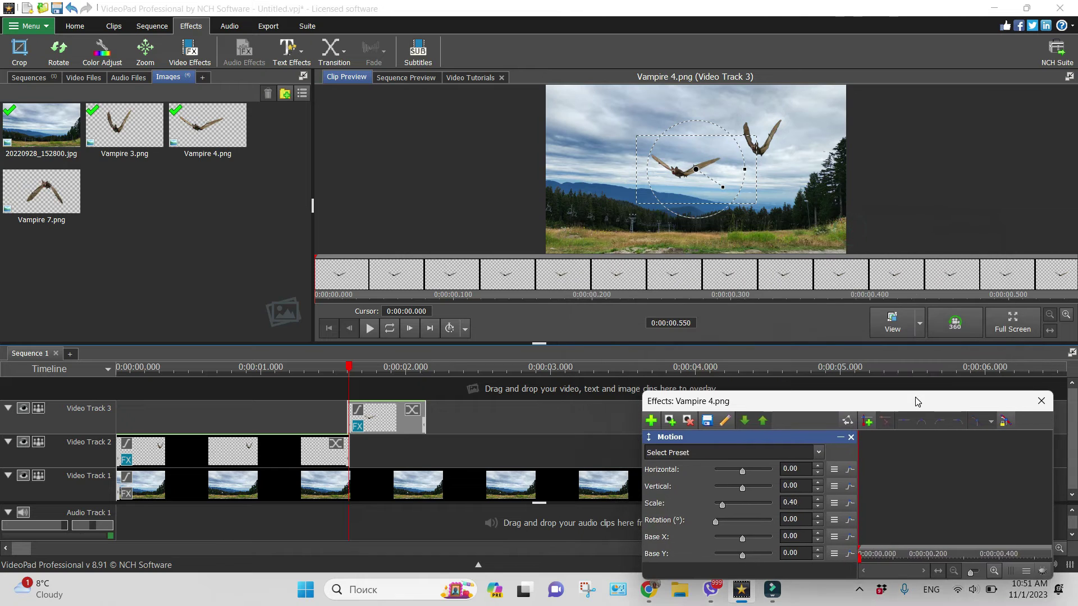
pyautogui.moveTo(691, 170); pyautogui.dragTo(761, 157)
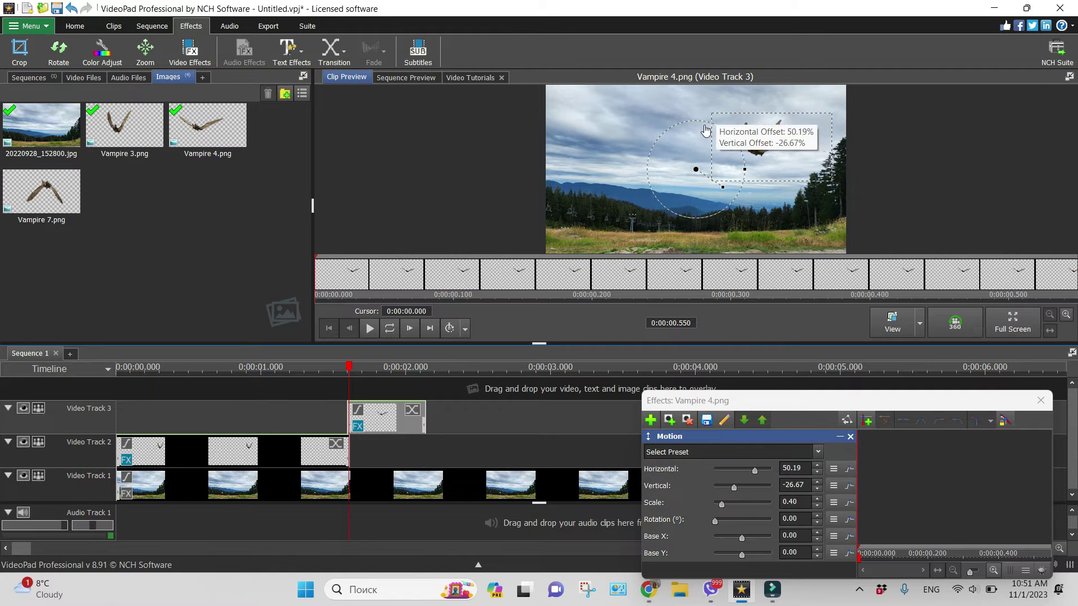
pyautogui.click(1012, 322)
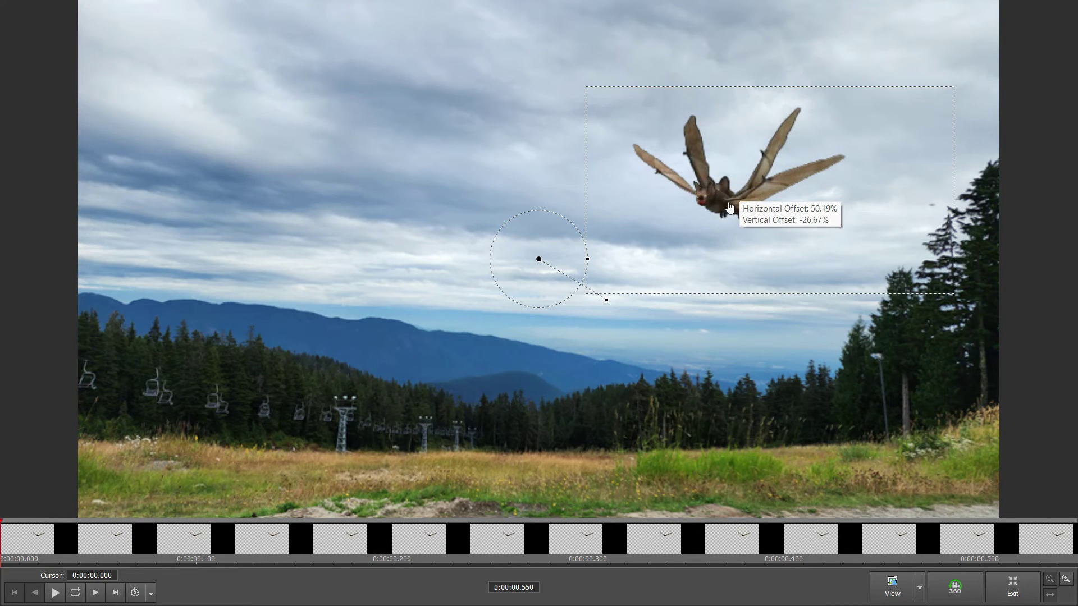
pyautogui.press('Escape')
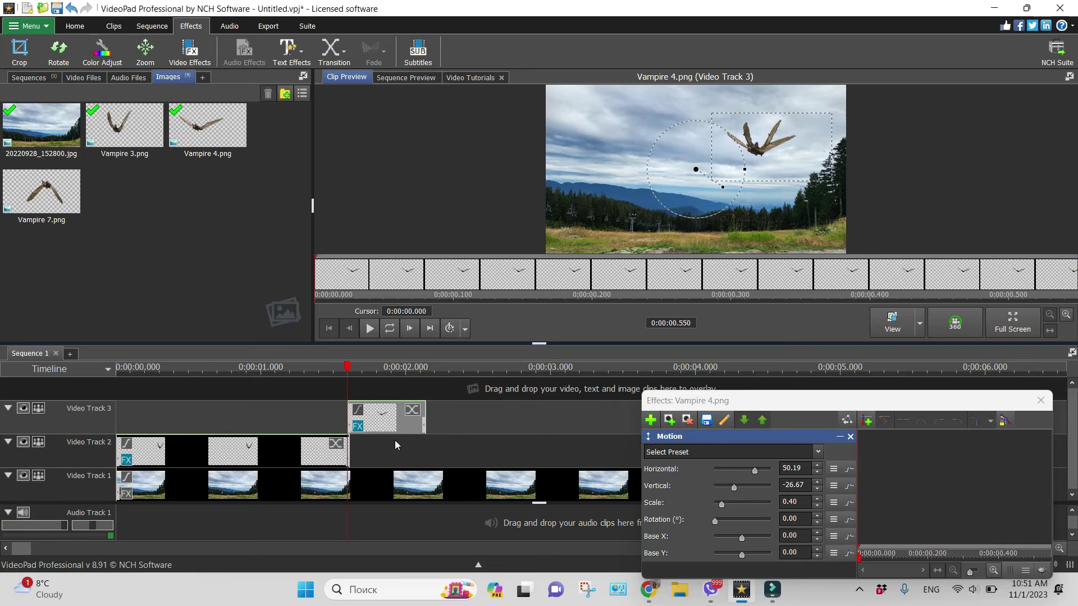
# - Move the Vampire 4.png clip down to Video Track 2 directly after Vampire 3.png and extend its end to about 3.4 seconds
pyautogui.moveTo(393, 424); pyautogui.dragTo(396, 460)
pyautogui.moveTo(777, 404); pyautogui.dragTo(752, 192)
pyautogui.moveTo(429, 449); pyautogui.dragTo(609, 457)
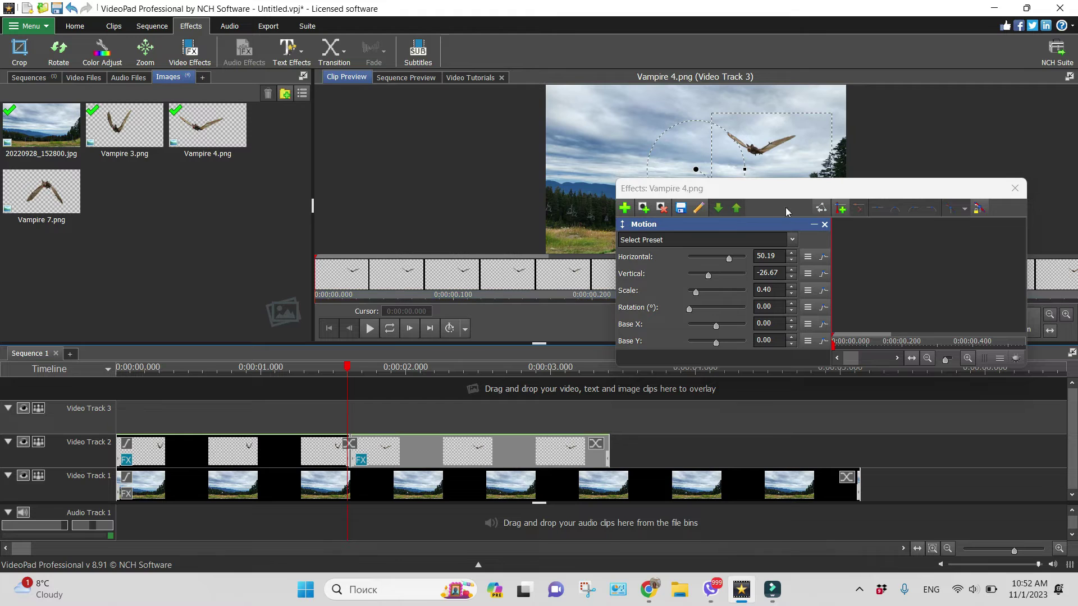
# - Add a Position effect to the Vampire 4.png clip
pyautogui.moveTo(811, 191); pyautogui.dragTo(815, 260)
pyautogui.click(629, 276)
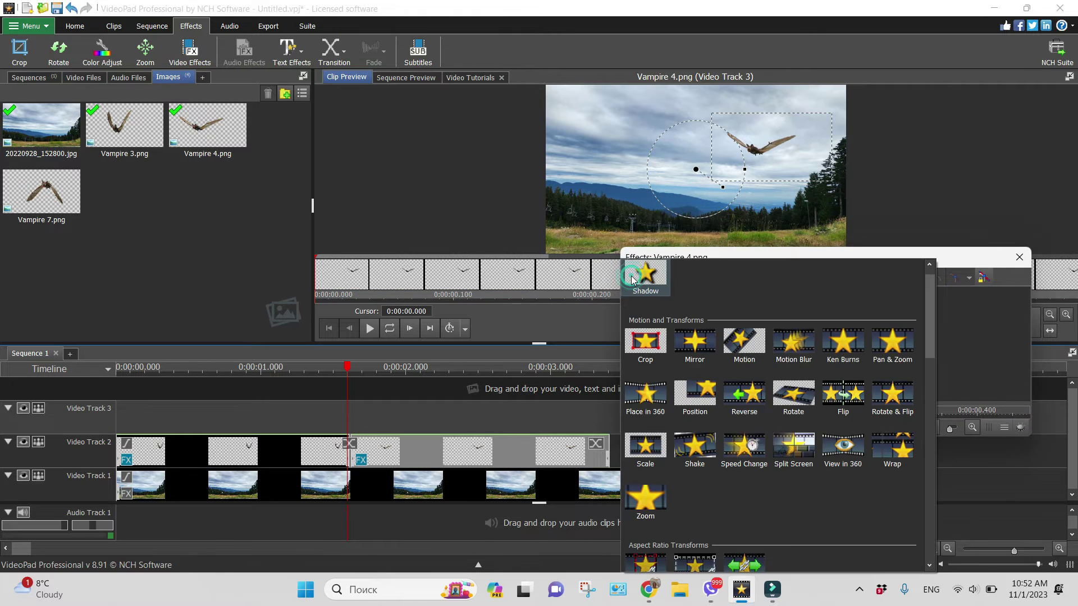
pyautogui.click(706, 399)
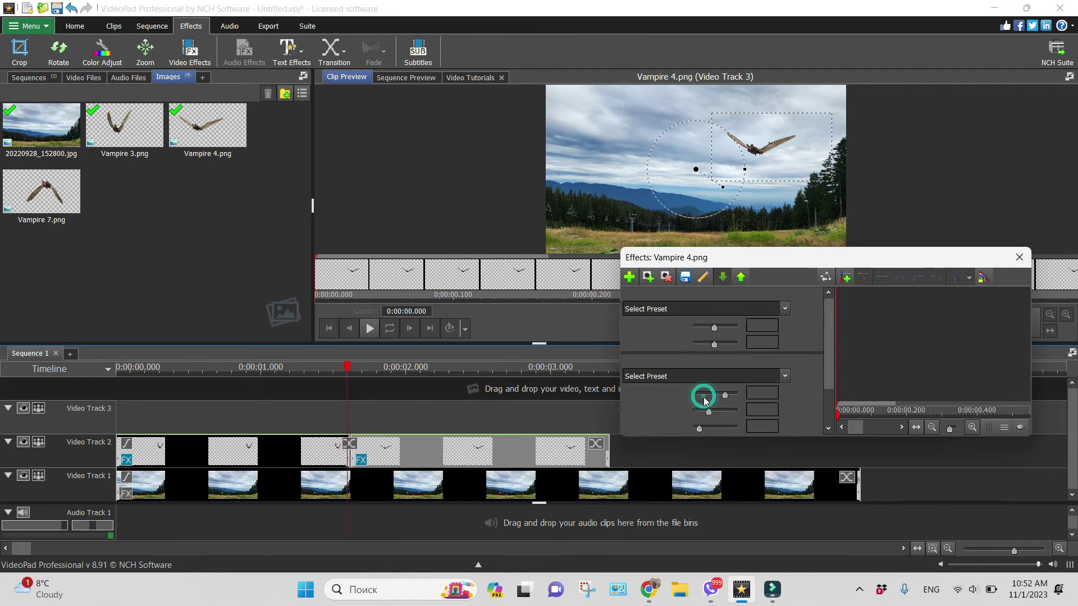
pyautogui.moveTo(729, 316); pyautogui.dragTo(812, 338)
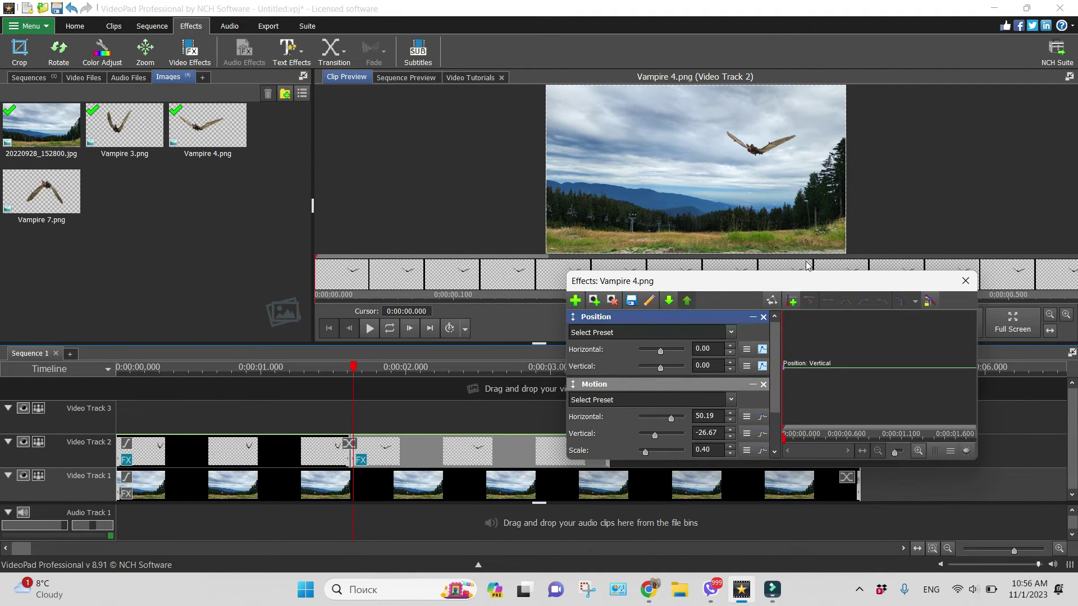
# - Keyframe the Vampire 4.png position at the clip's start and end, ending at about -26.73 horizontal and 15.28 vertical
pyautogui.click(792, 301)
pyautogui.moveTo(784, 443); pyautogui.dragTo(981, 420)
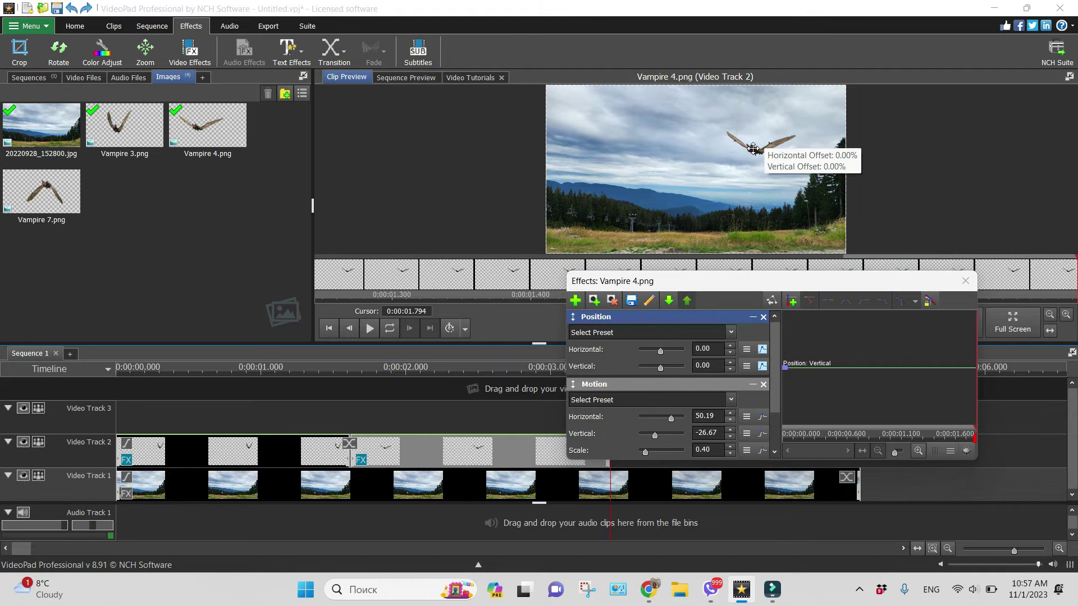
pyautogui.click(734, 149)
pyautogui.moveTo(734, 150); pyautogui.dragTo(693, 162)
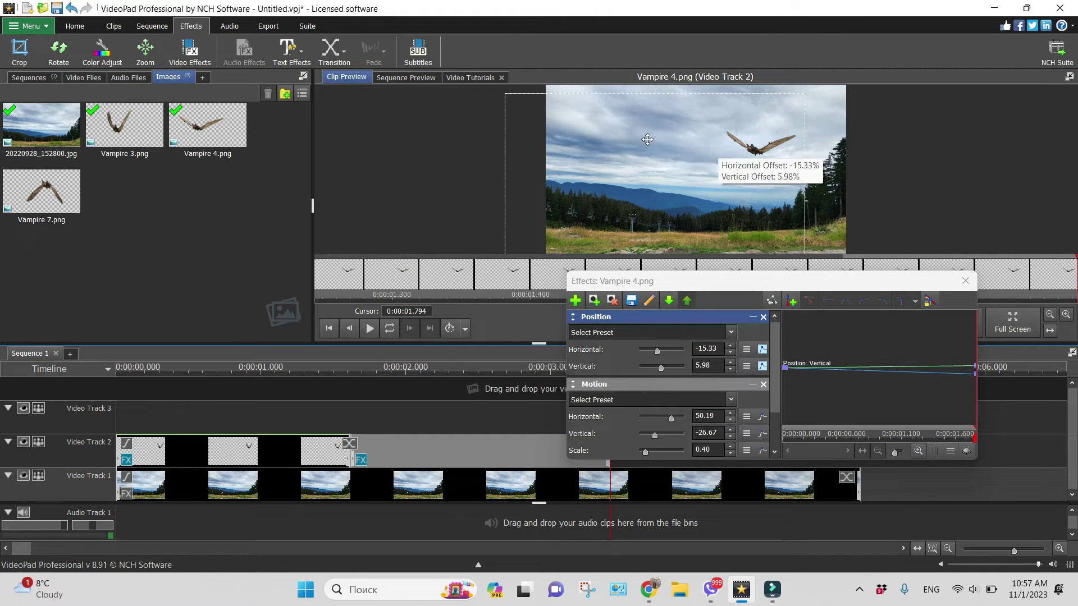
pyautogui.moveTo(752, 147); pyautogui.dragTo(676, 179)
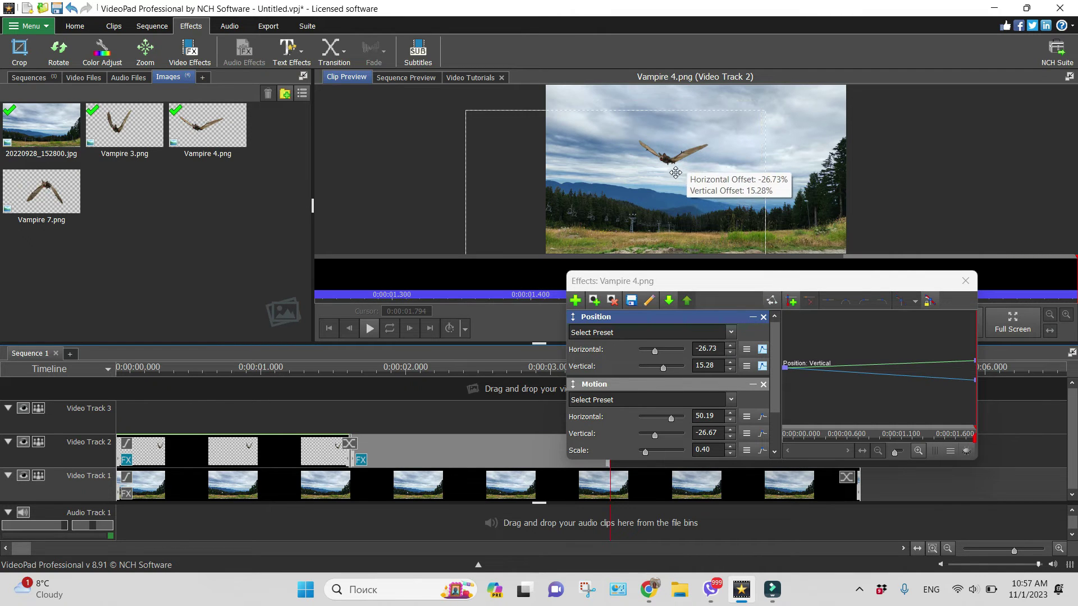
pyautogui.click(791, 302)
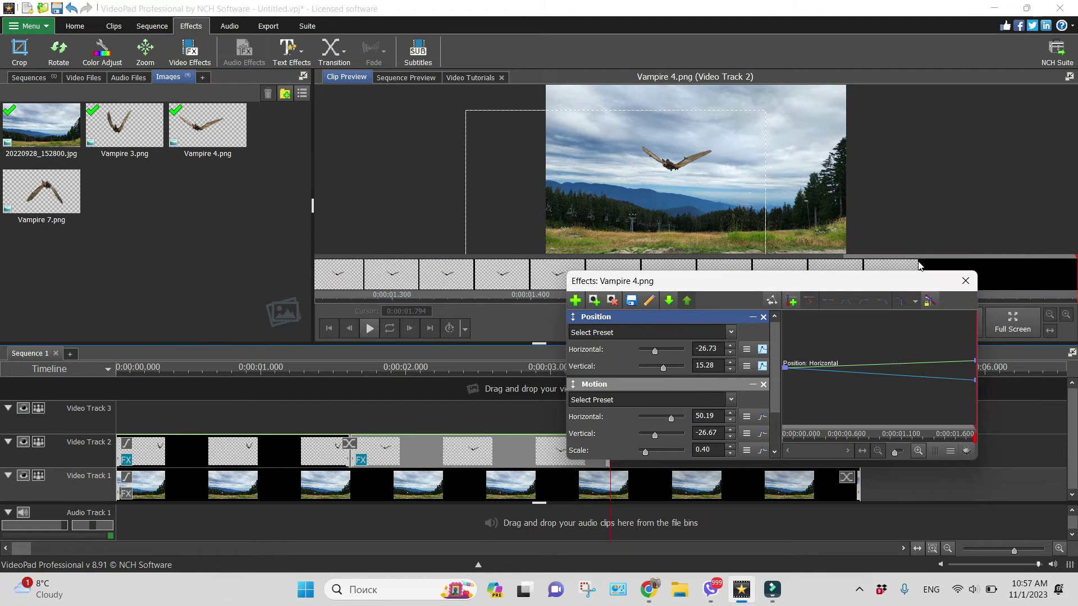
# - Play the sequence from about 1.5 seconds to check the change from the first bat to the second
pyautogui.moveTo(838, 286); pyautogui.dragTo(1005, 402)
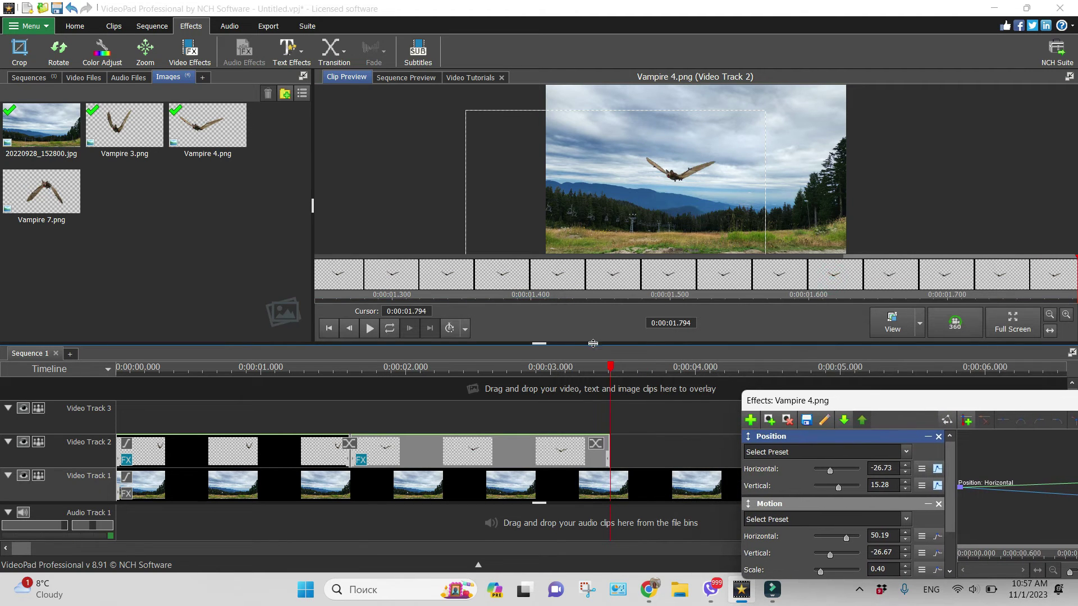
pyautogui.moveTo(613, 369); pyautogui.dragTo(335, 369)
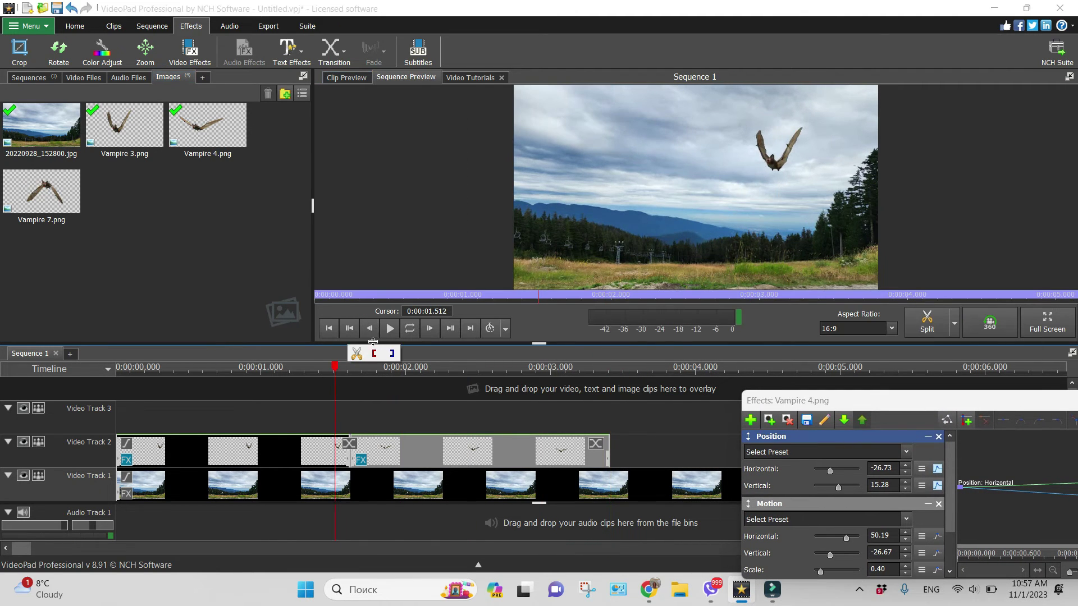
pyautogui.click(391, 335)
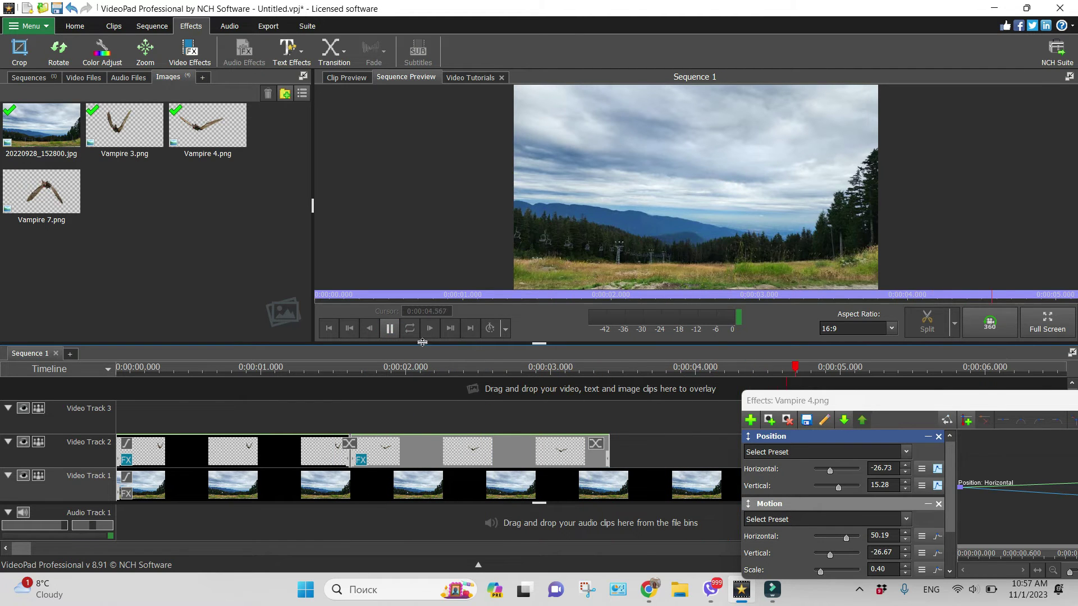
# - Overlay Vampire 7.png on a new track above Video Track 2 from about 3.37 seconds and extend it to about 4.9 seconds
pyautogui.moveTo(40, 190); pyautogui.dragTo(664, 428)
pyautogui.click(655, 428)
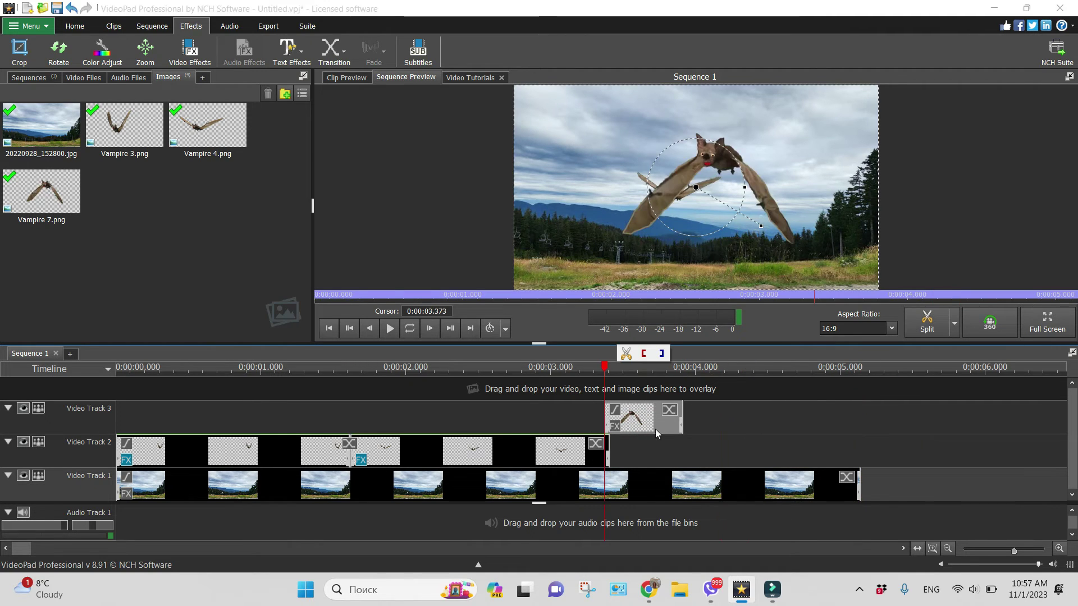
pyautogui.moveTo(682, 421); pyautogui.dragTo(800, 441)
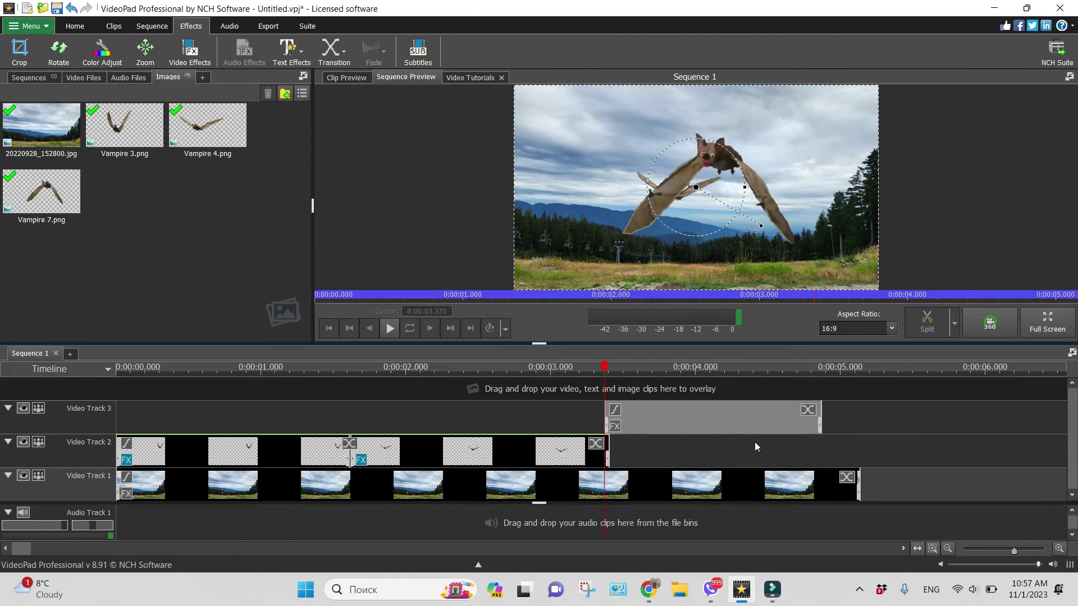
# - Add a Motion effect to the Vampire 7.png clip and set its scale to 0.40
pyautogui.rightClick(658, 424)
pyautogui.click(680, 336)
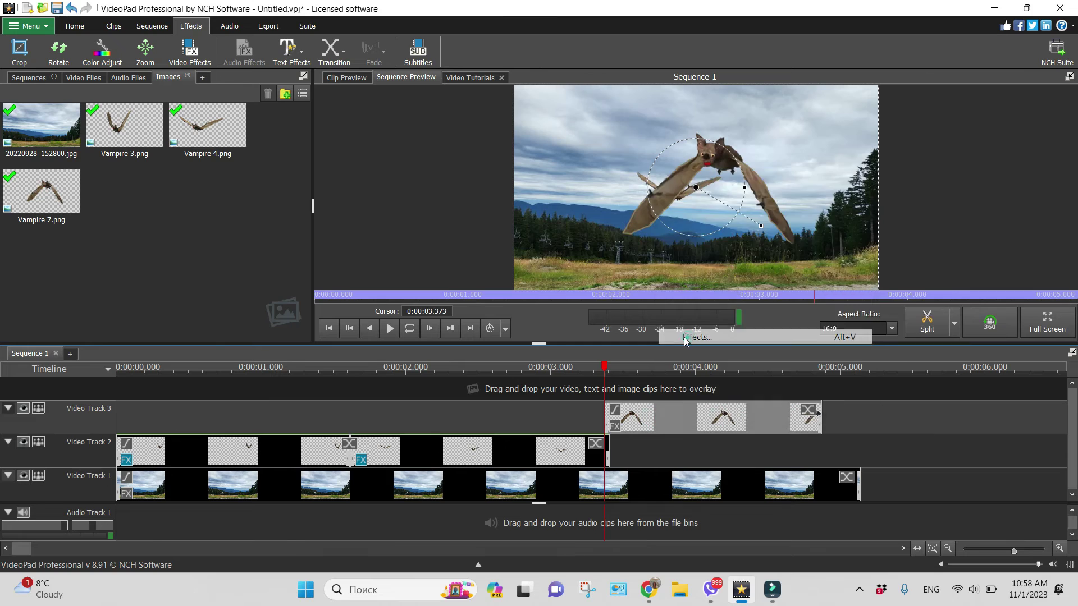
pyautogui.click(575, 392)
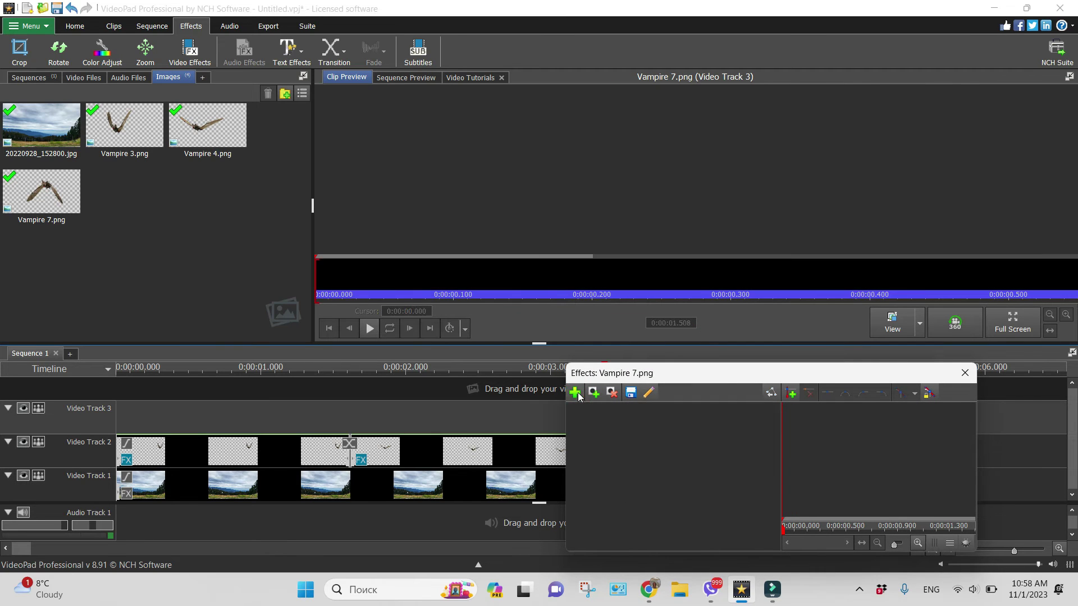
pyautogui.click(690, 343)
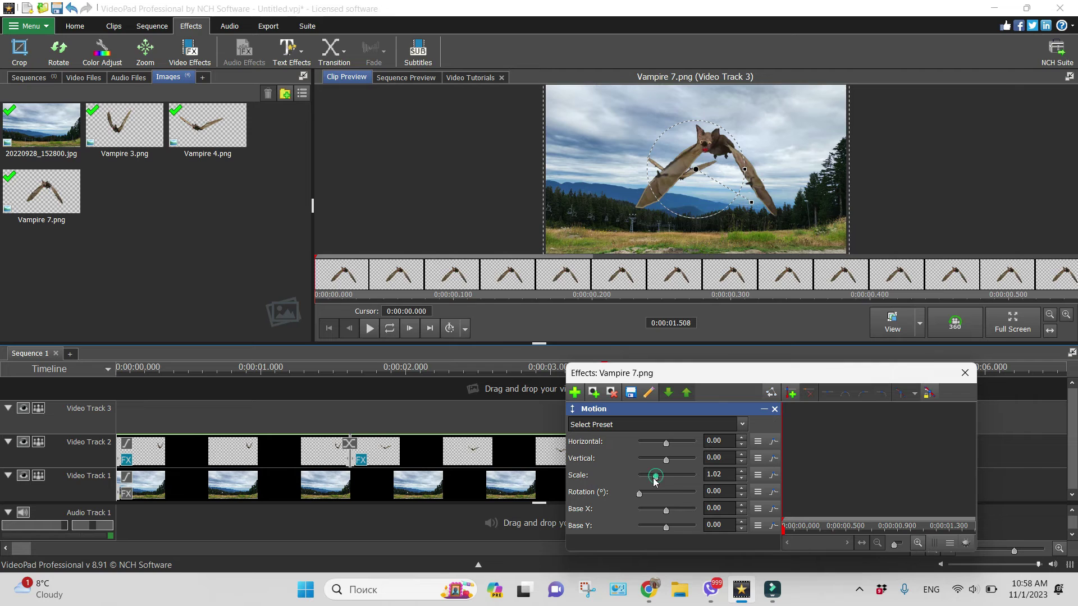
pyautogui.moveTo(655, 477); pyautogui.dragTo(651, 477)
pyautogui.press('BackSpace')
pyautogui.press('BackSpace')
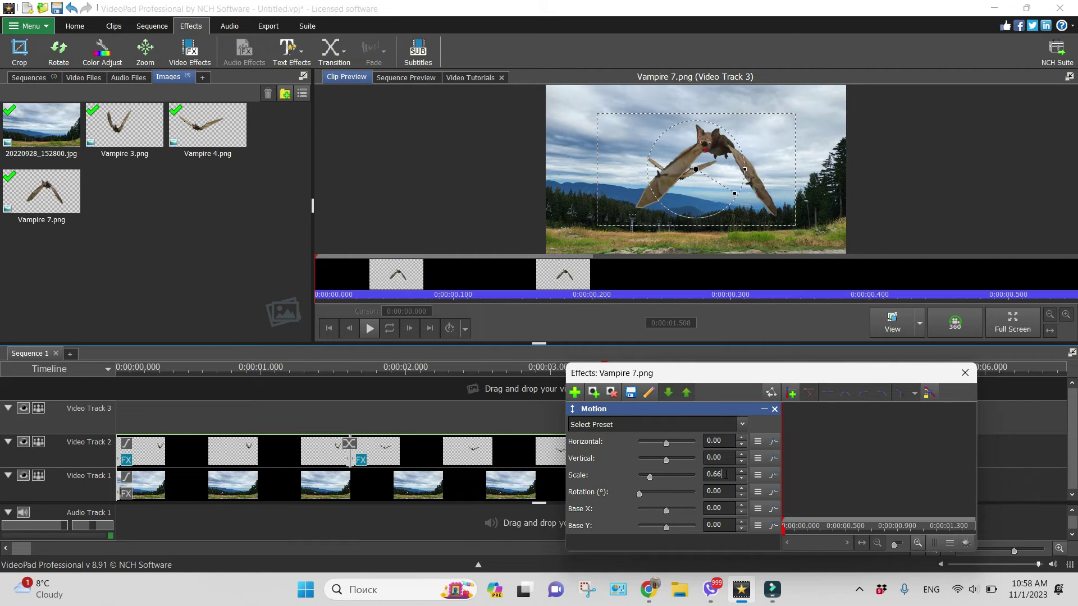
pyautogui.write('40')
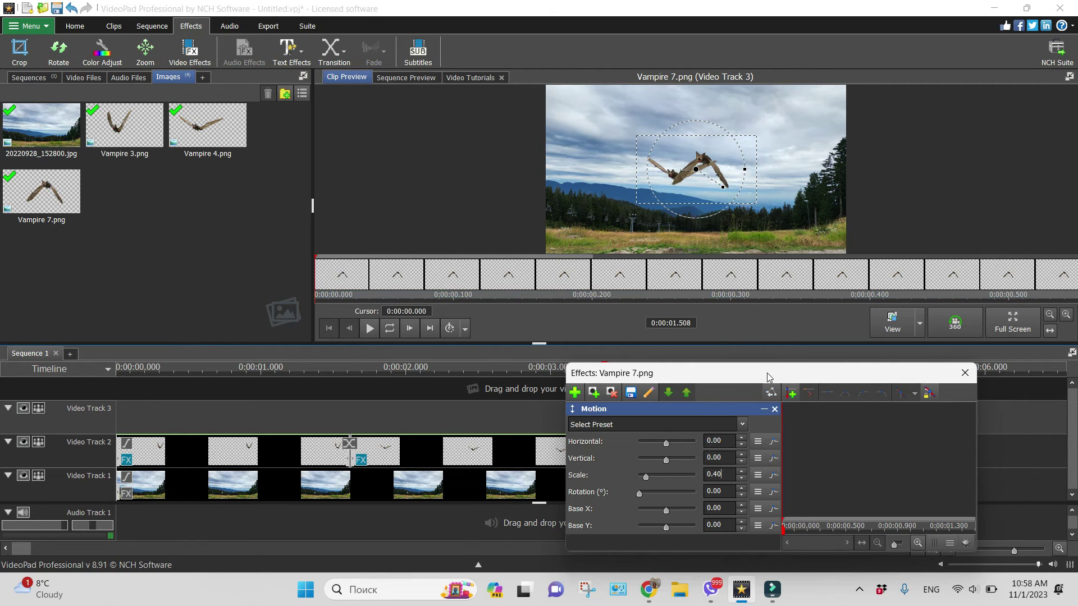
# - Move the Vampire 7.png bat onto the second bat, at about -22.08 horizontal and 17.32 vertical, refining the overlap in full screen
pyautogui.moveTo(766, 375); pyautogui.dragTo(761, 403)
pyautogui.moveTo(717, 150); pyautogui.dragTo(678, 167)
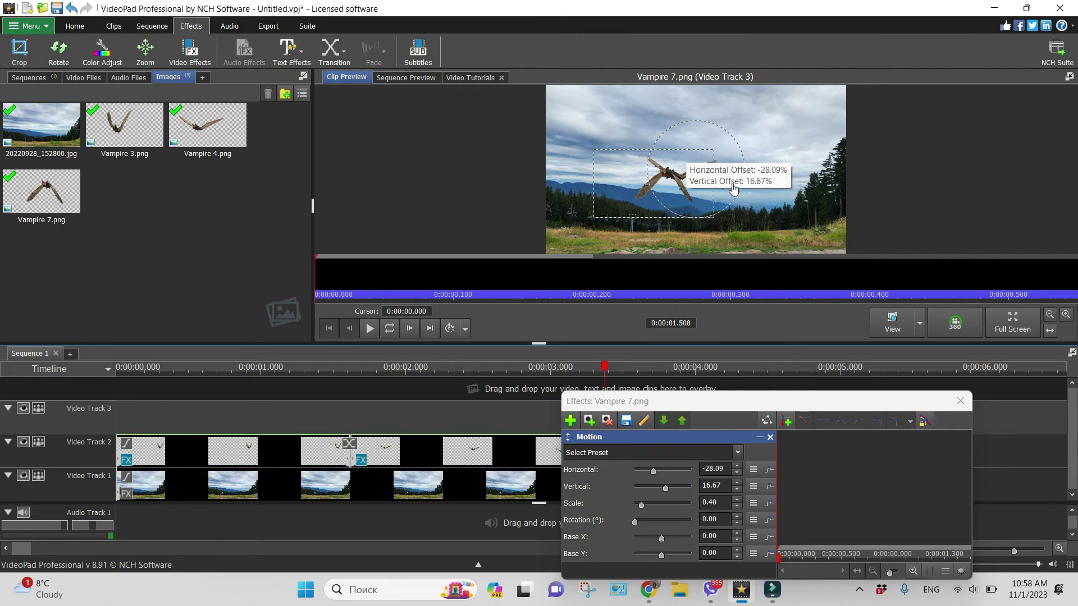
pyautogui.click(1012, 323)
pyautogui.moveTo(540, 327); pyautogui.dragTo(565, 327)
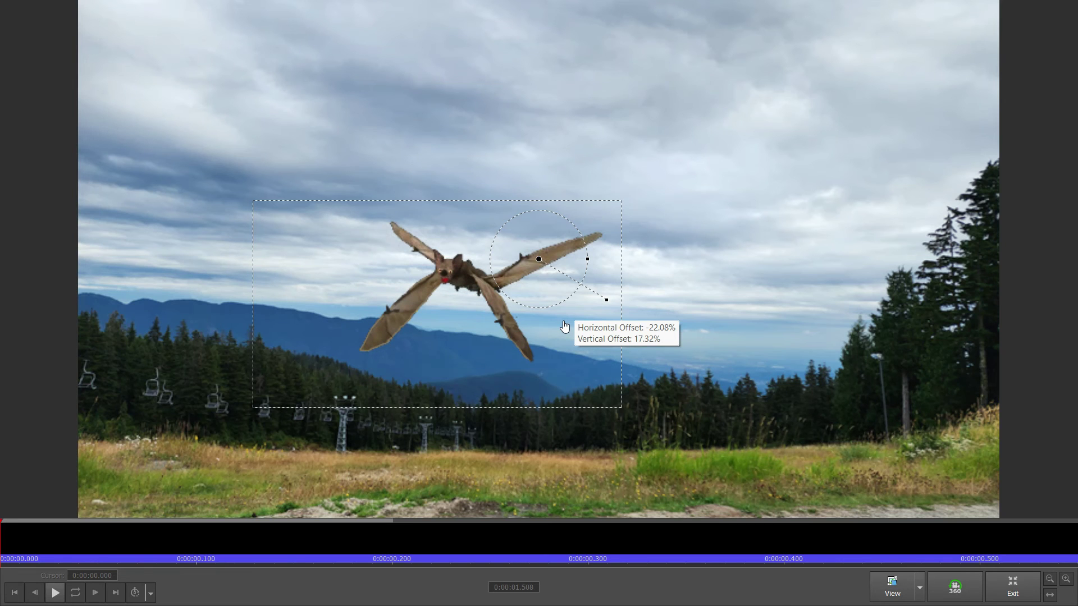
pyautogui.press('Escape')
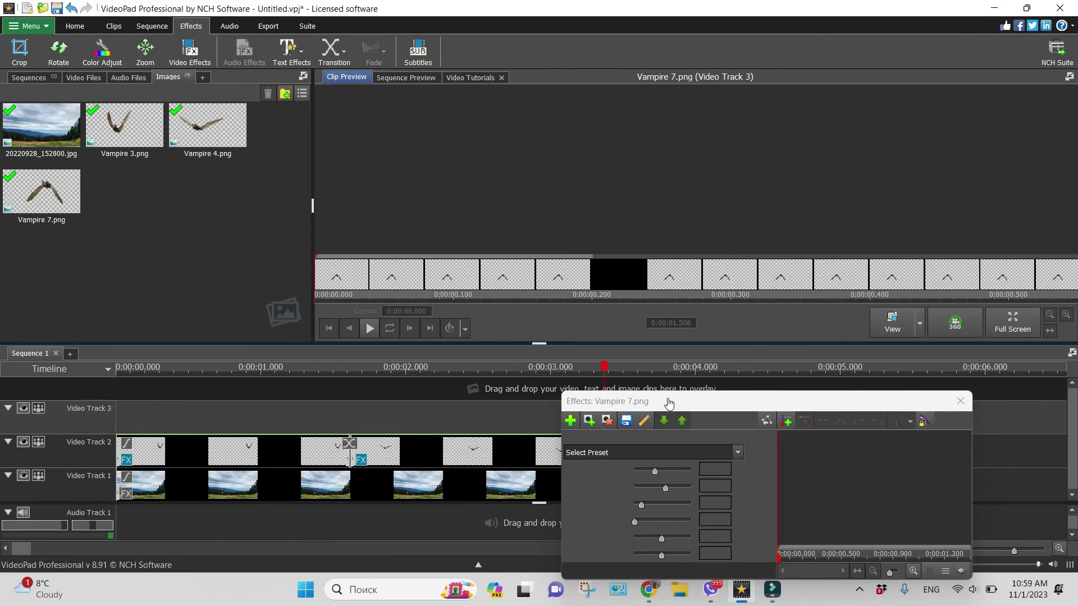
# - Move the Vampire 7.png clip to Video Track 2 directly after Vampire 4.png and extend it to the end of the landscape photo
pyautogui.moveTo(668, 403); pyautogui.dragTo(795, 210)
pyautogui.moveTo(698, 416); pyautogui.dragTo(690, 443)
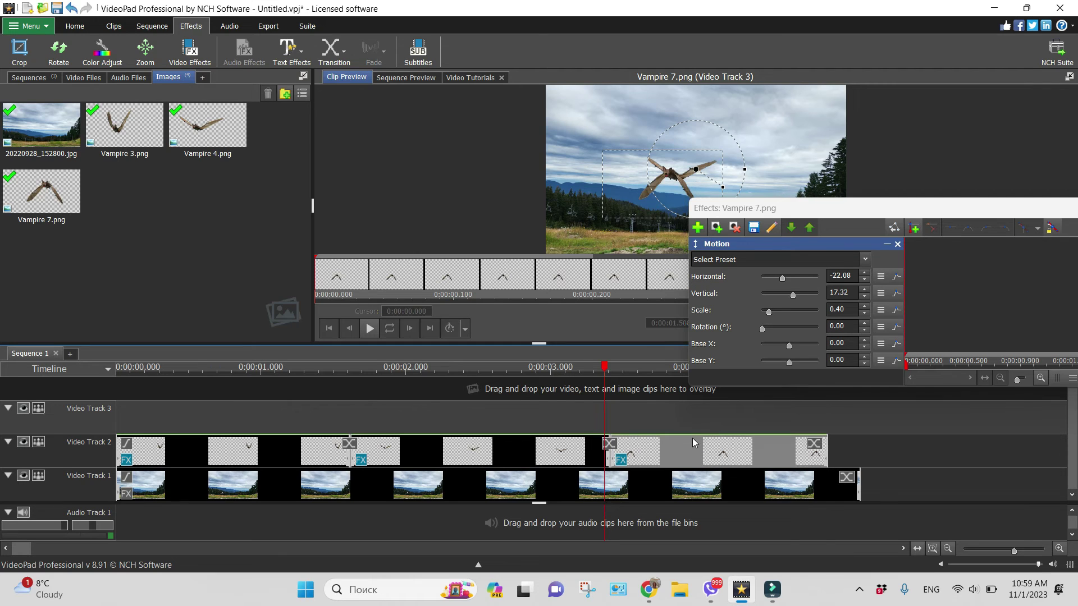
pyautogui.moveTo(826, 447); pyautogui.dragTo(857, 459)
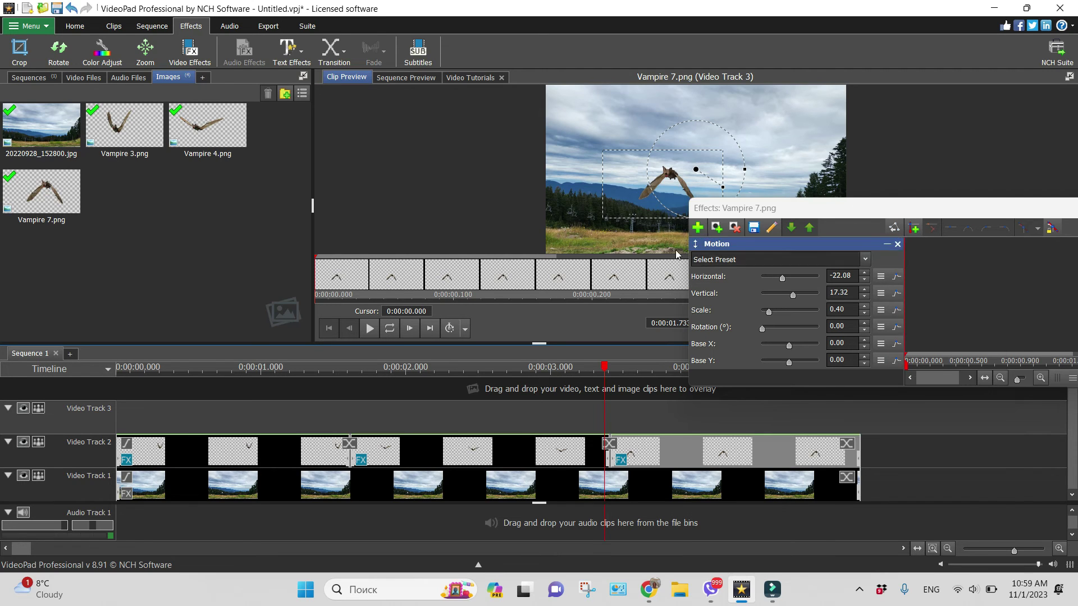
# - Add a Position effect to the Vampire 7.png clip
pyautogui.click(698, 228)
pyautogui.click(759, 379)
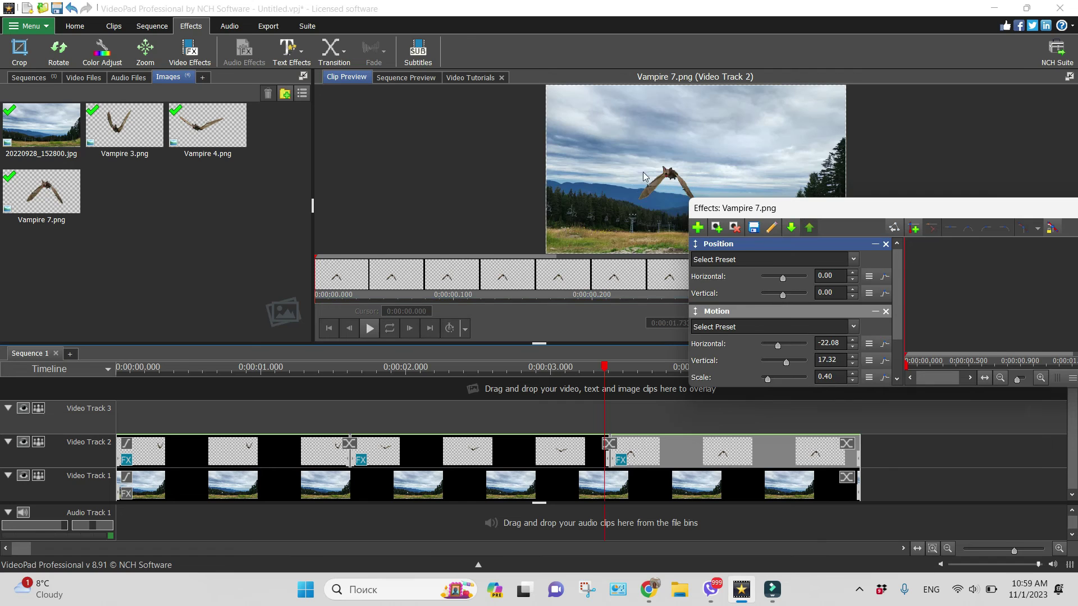
pyautogui.click(669, 180)
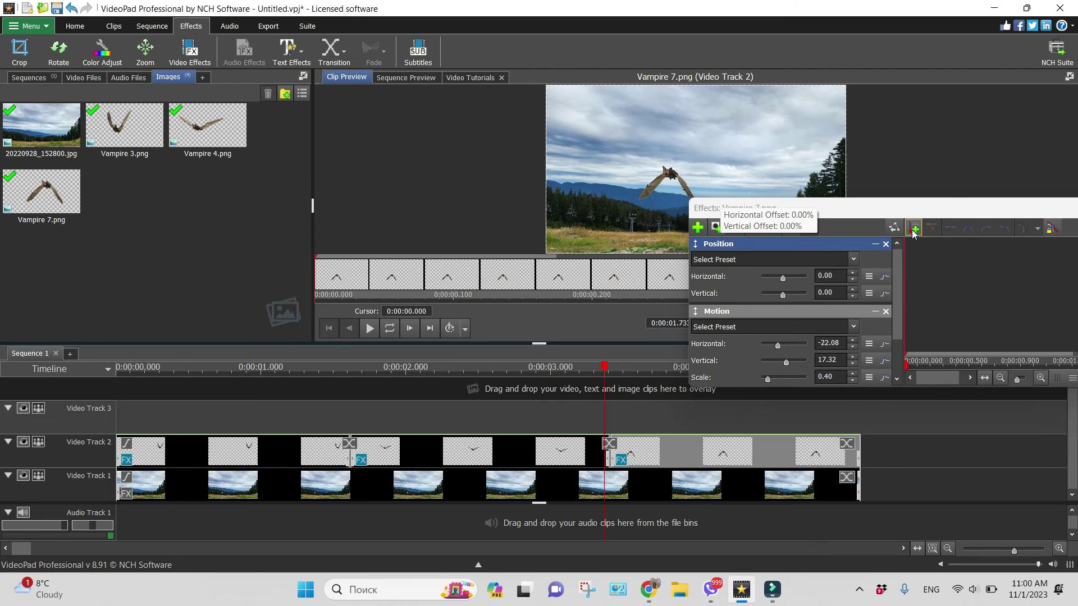
pyautogui.click(732, 209)
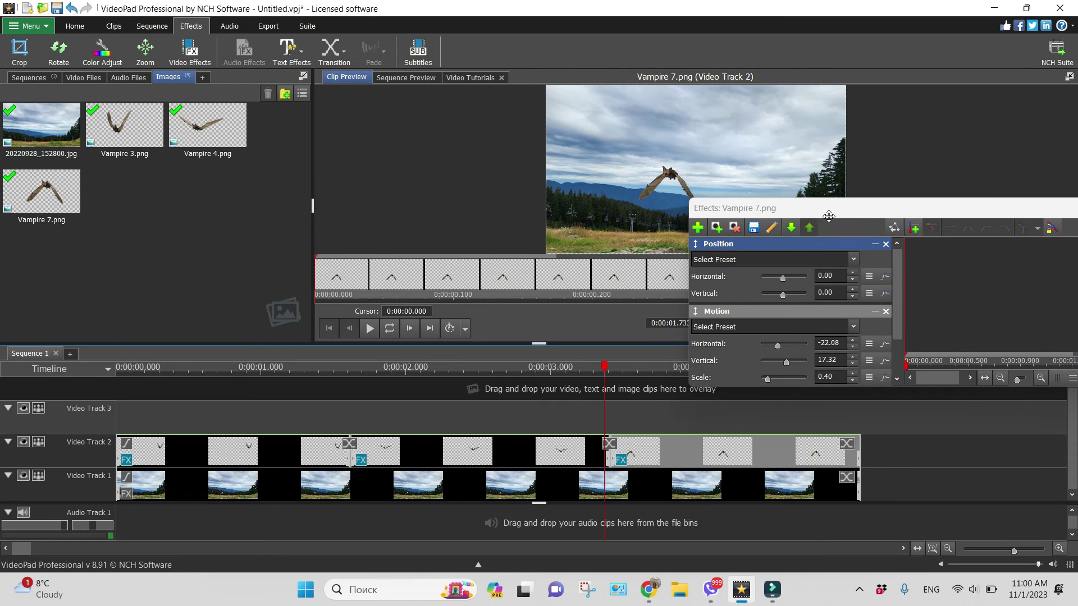
# - Keyframe the Vampire 7.png position at the clip's start and end, ending at about -26.73 horizontal and -23.92 vertical, and close the effects
pyautogui.click(914, 229)
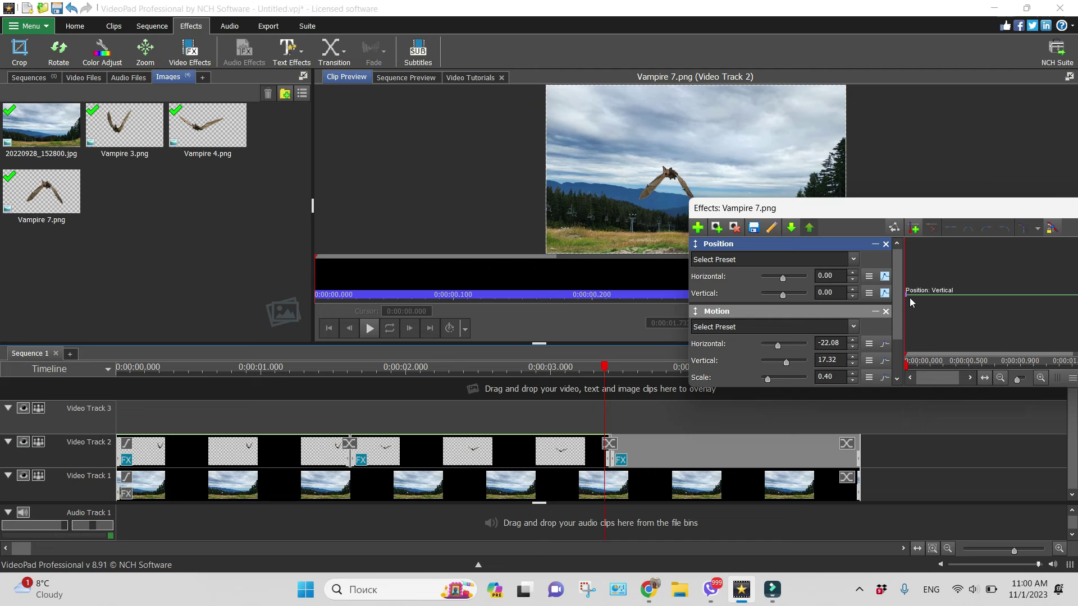
pyautogui.moveTo(876, 212); pyautogui.dragTo(284, 246)
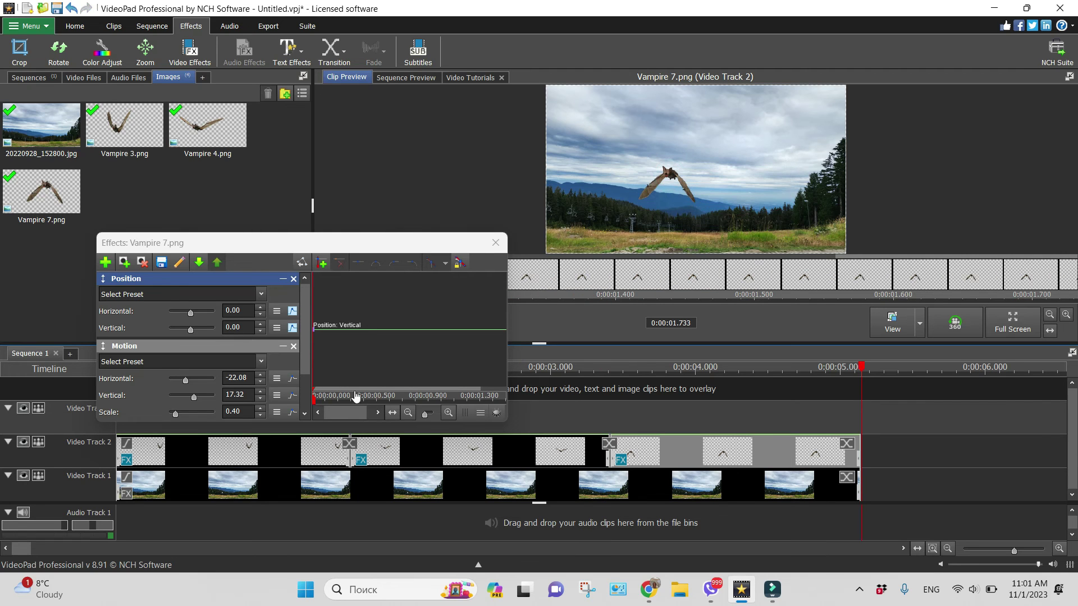
pyautogui.moveTo(317, 404)
pyautogui.mouseDown()
pyautogui.moveTo(457, 403)
pyautogui.moveTo(519, 420)
pyautogui.moveTo(484, 397)
pyautogui.moveTo(507, 400)
pyautogui.mouseUp()
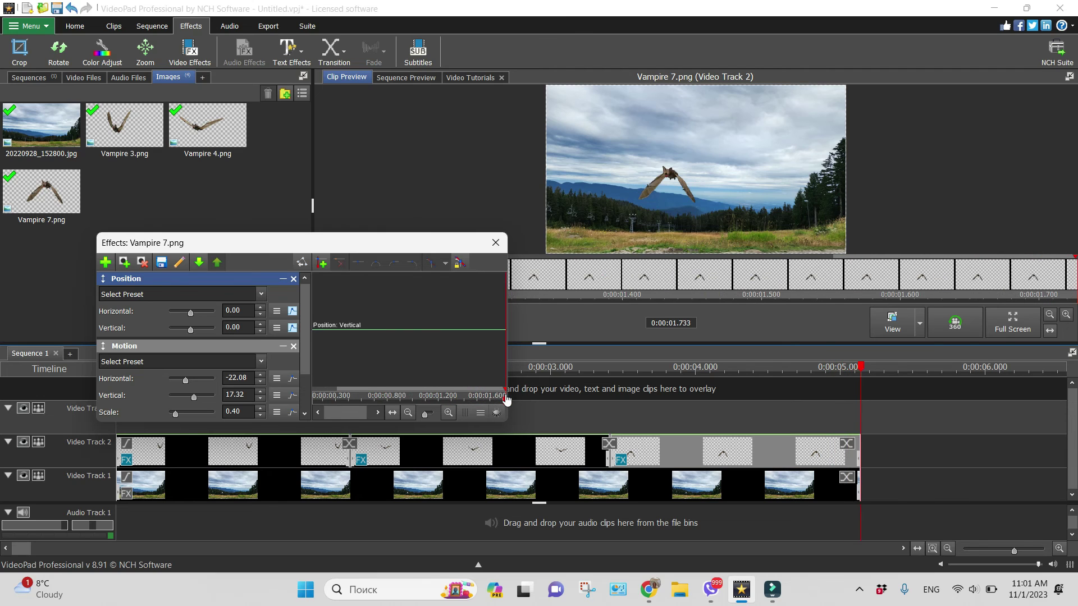
pyautogui.moveTo(634, 227); pyautogui.dragTo(588, 142)
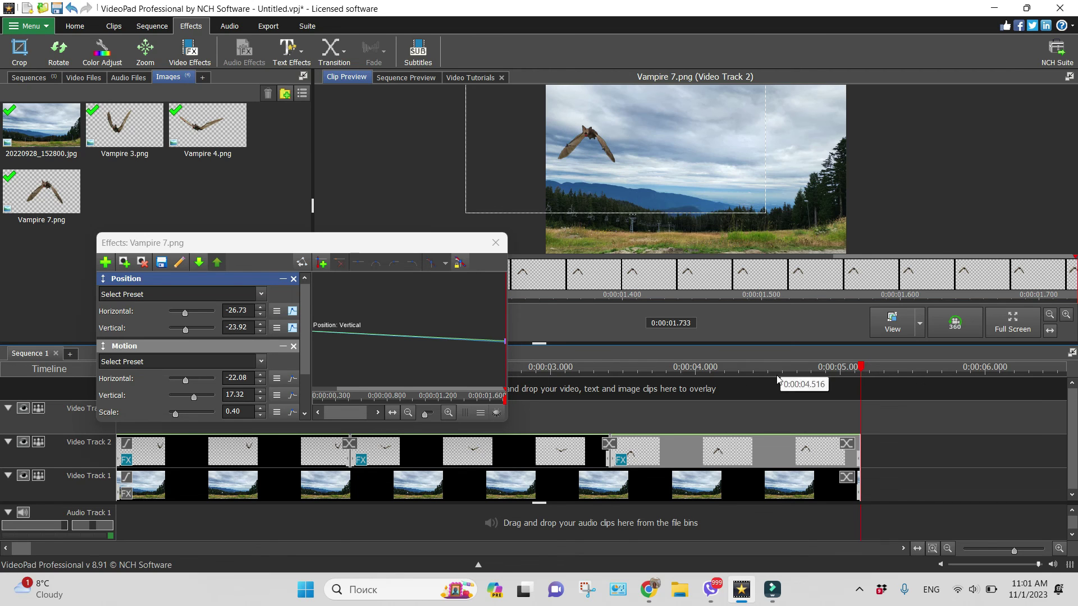
pyautogui.click(494, 249)
# - Play the whole sequence twice from the beginning to review the bat's flight across the landscape
pyautogui.moveTo(860, 367); pyautogui.dragTo(116, 437)
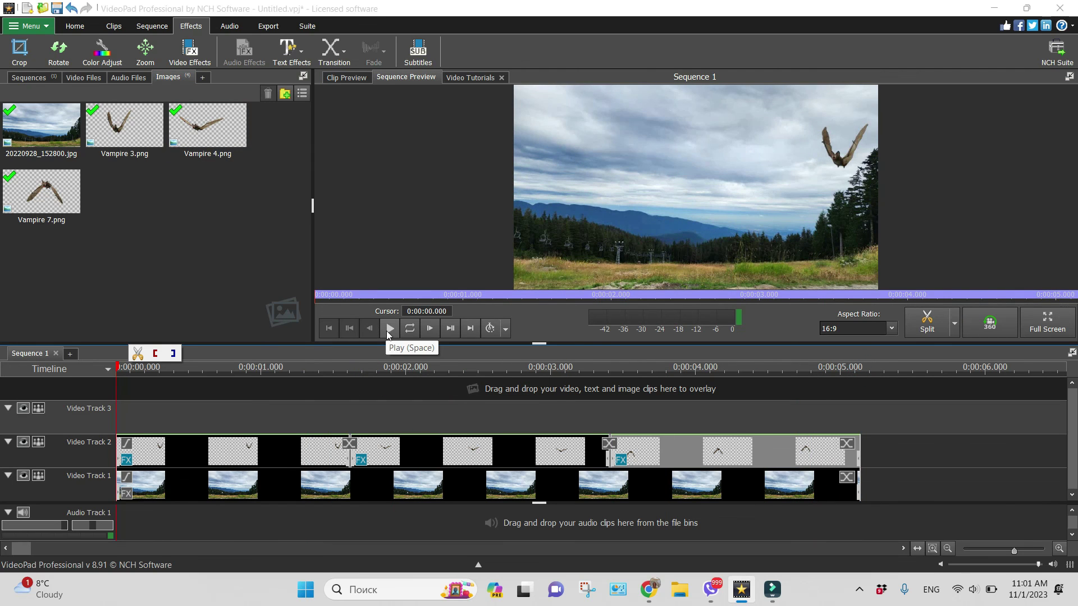
pyautogui.click(387, 332)
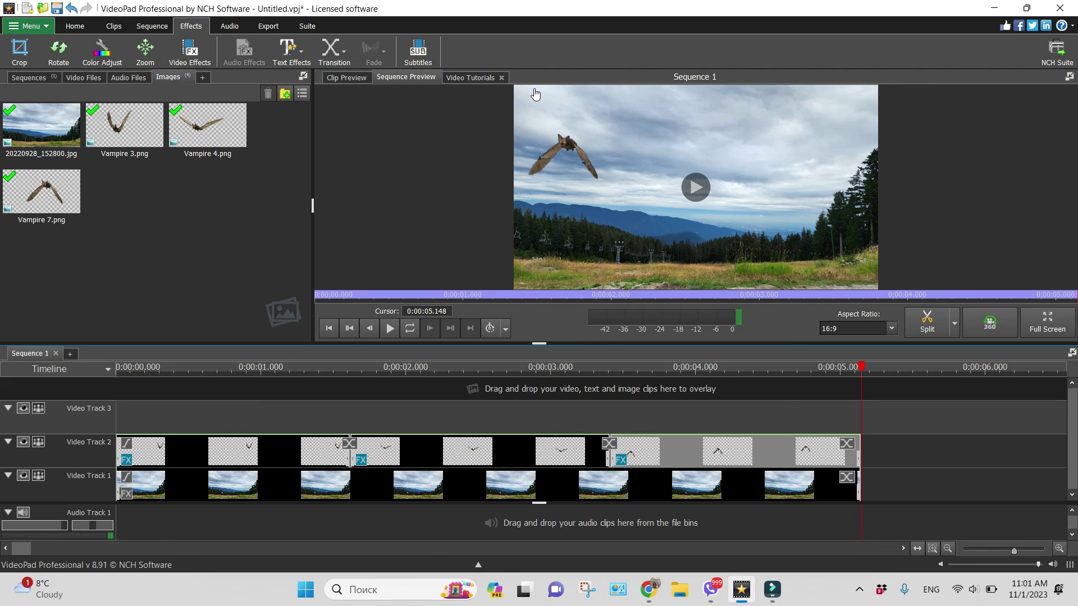
pyautogui.moveTo(861, 369); pyautogui.dragTo(117, 368)
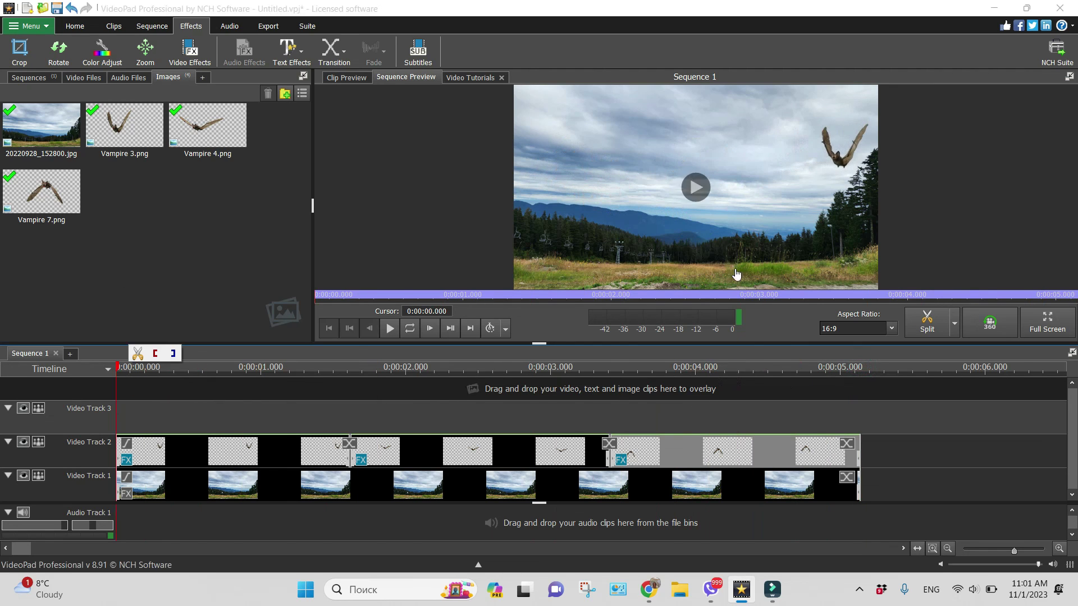
pyautogui.click(390, 328)
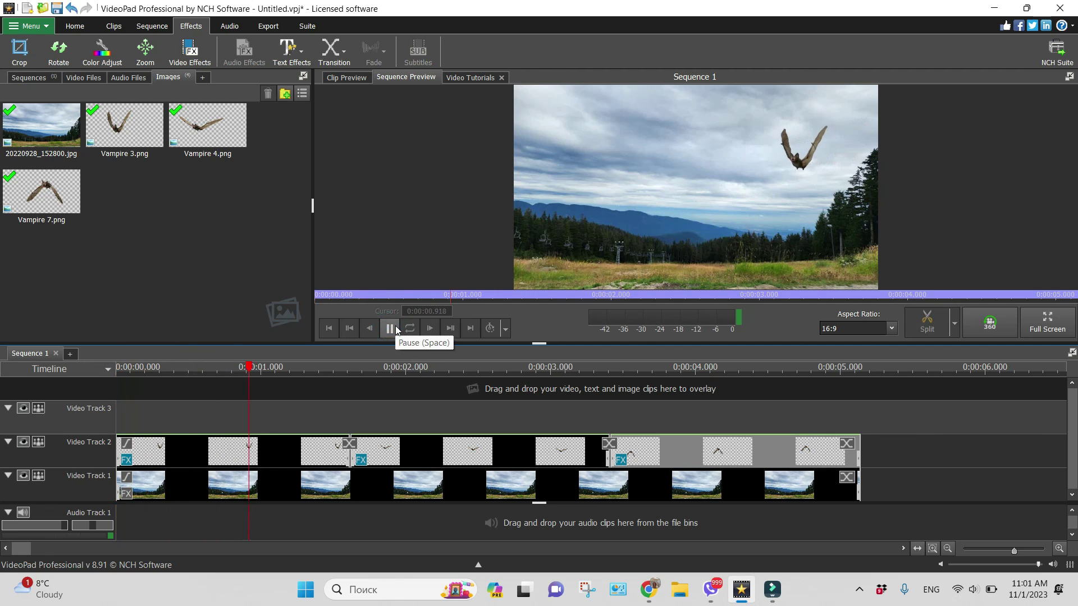